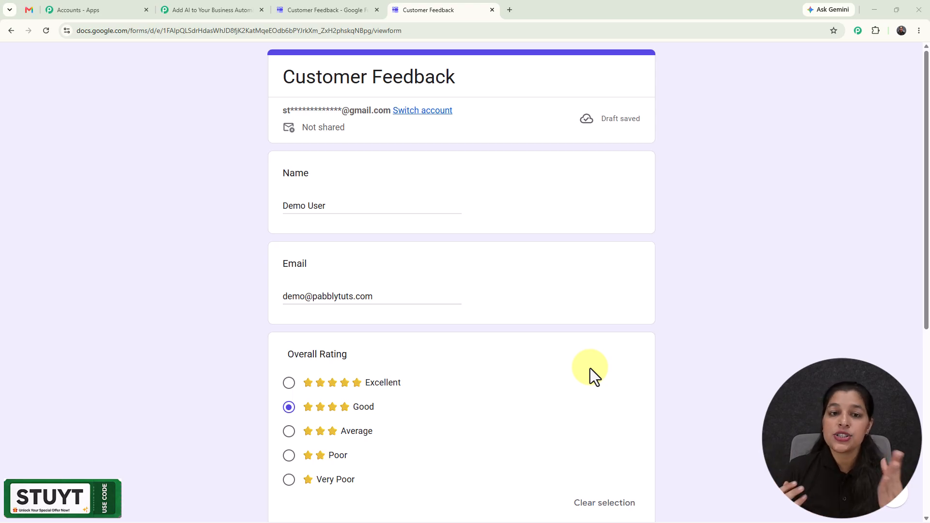
Review the filled-in answers in the Customer Feedback form and submit the response.
scroll(468, 288, "down", 5)
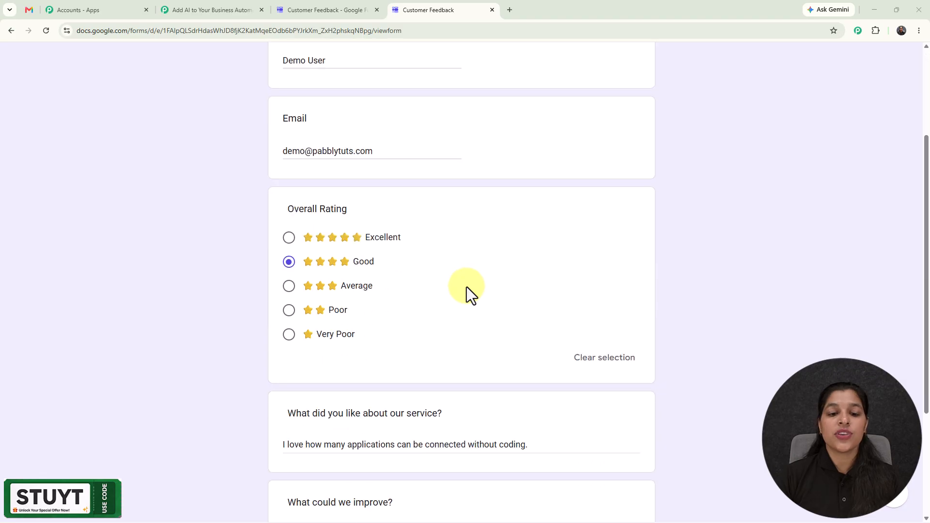
scroll(456, 262, "up", 5)
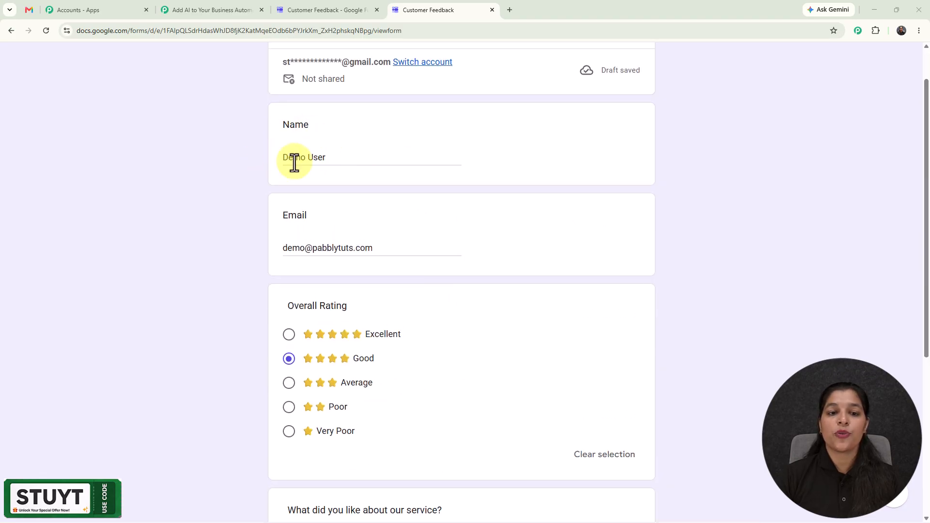
scroll(308, 248, "down", 2)
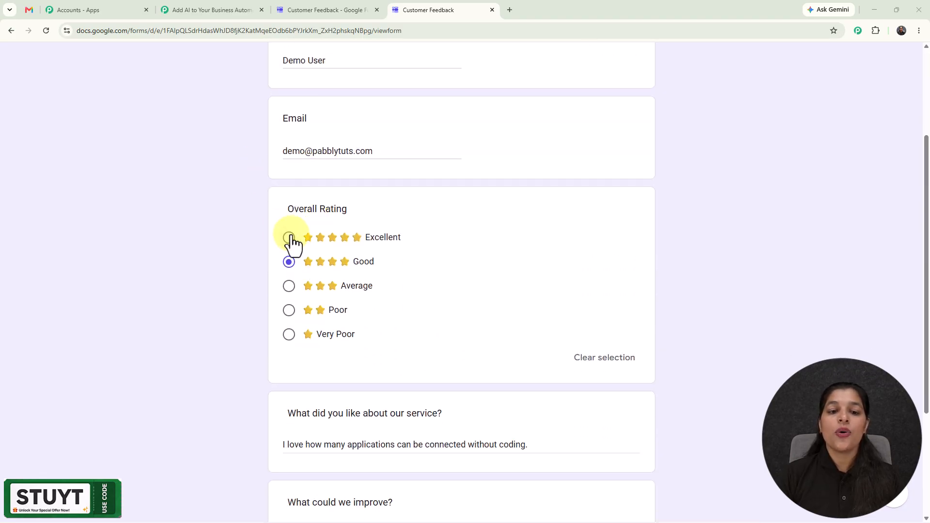
scroll(291, 242, "down", 3)
scroll(318, 239, "up", 4)
scroll(318, 241, "down", 5)
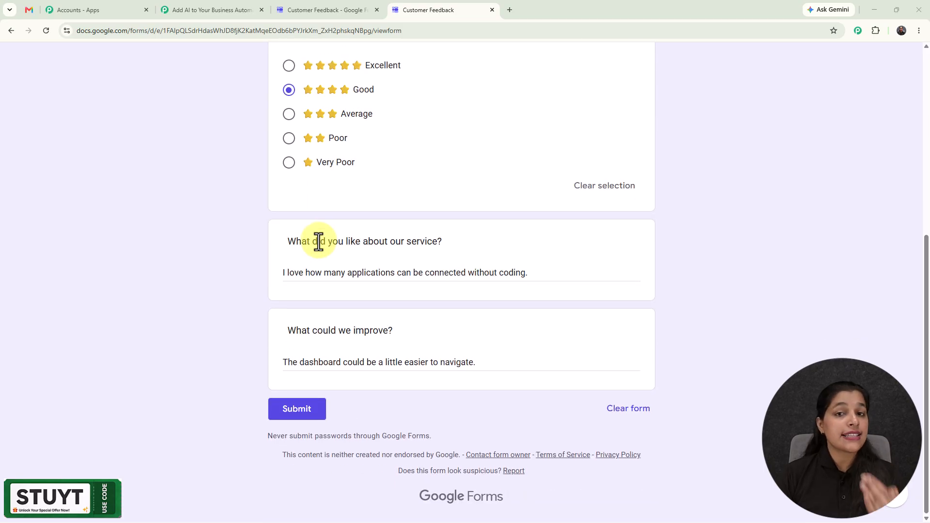
left_click(311, 410)
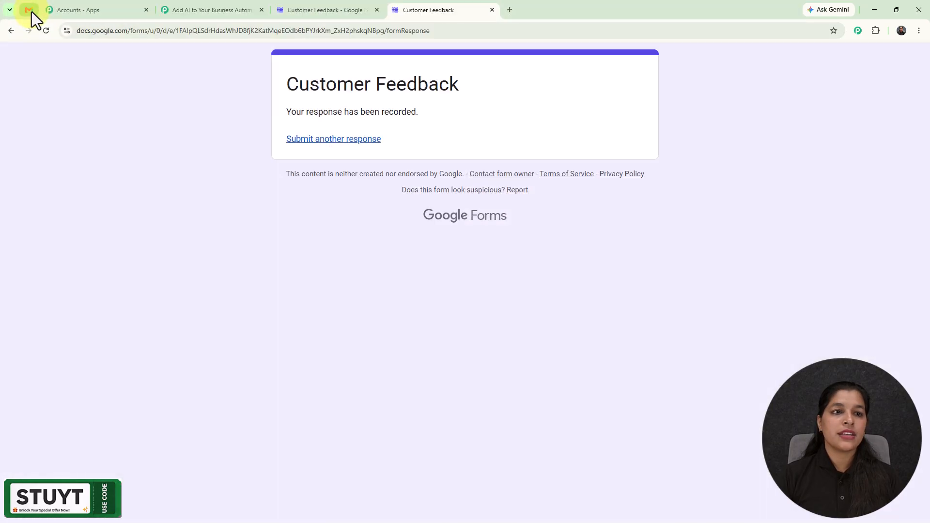
Switch to Gmail, open the "We Appreciate Your Valuable Feedback" email and read its subject, greeting and body.
left_click(29, 10)
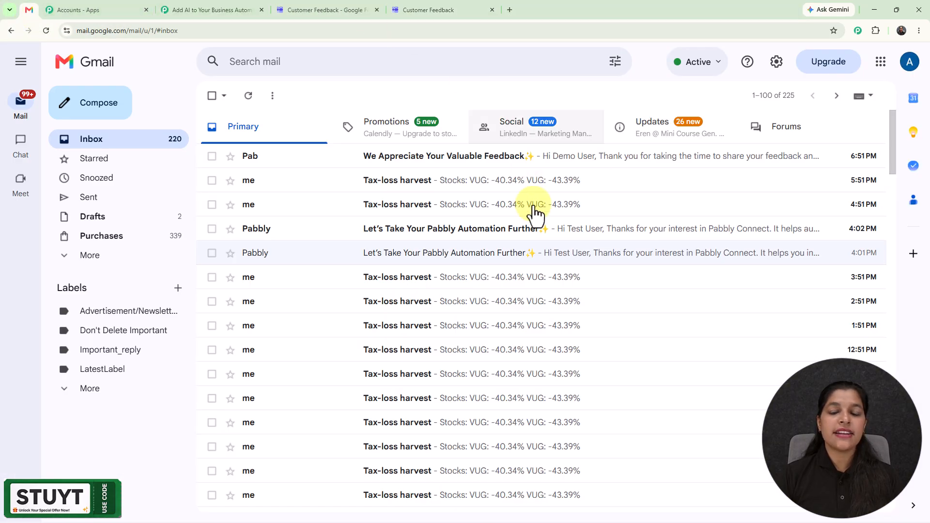
left_click(529, 155)
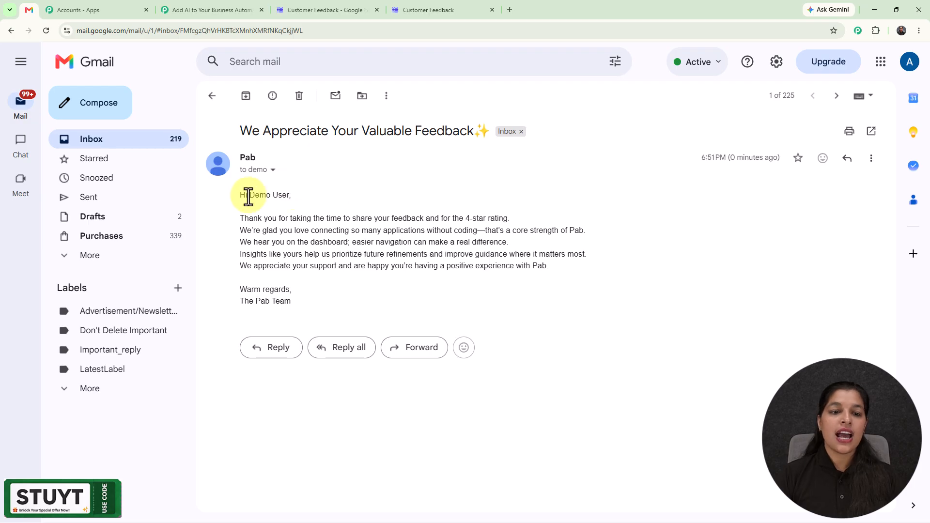
left_click_drag(241, 132, 443, 115)
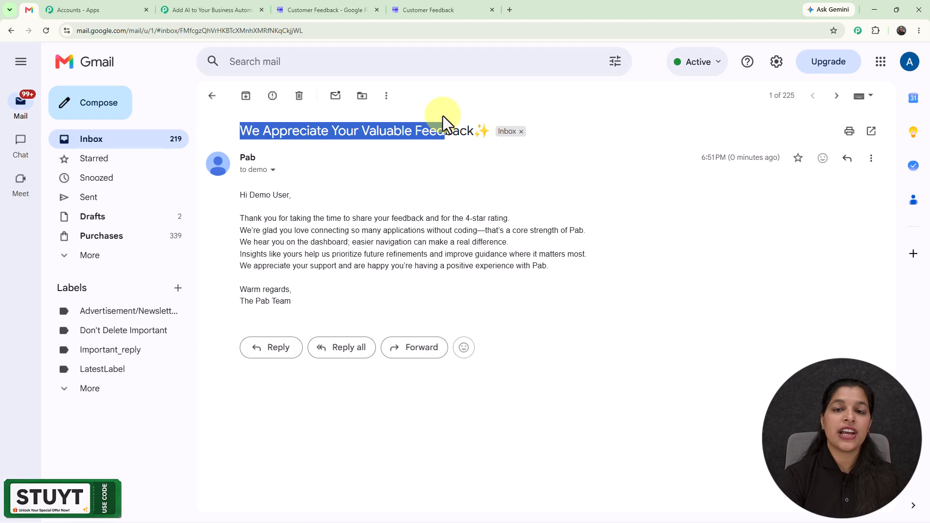
left_click_drag(248, 196, 342, 196)
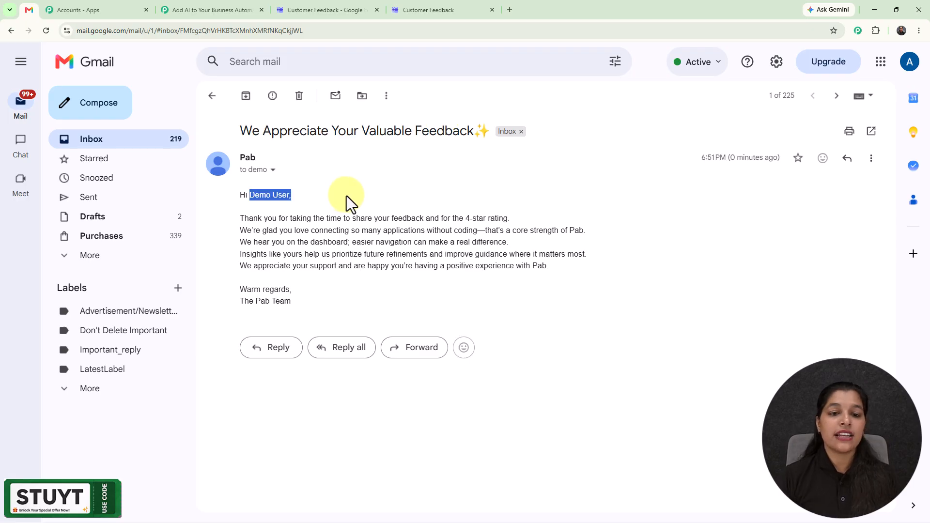
left_click(347, 195)
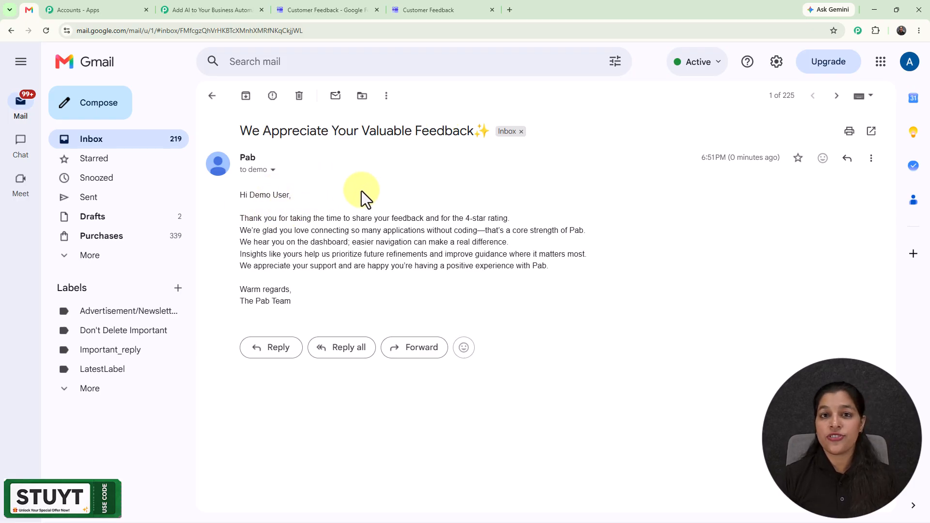
left_click_drag(240, 217, 628, 287)
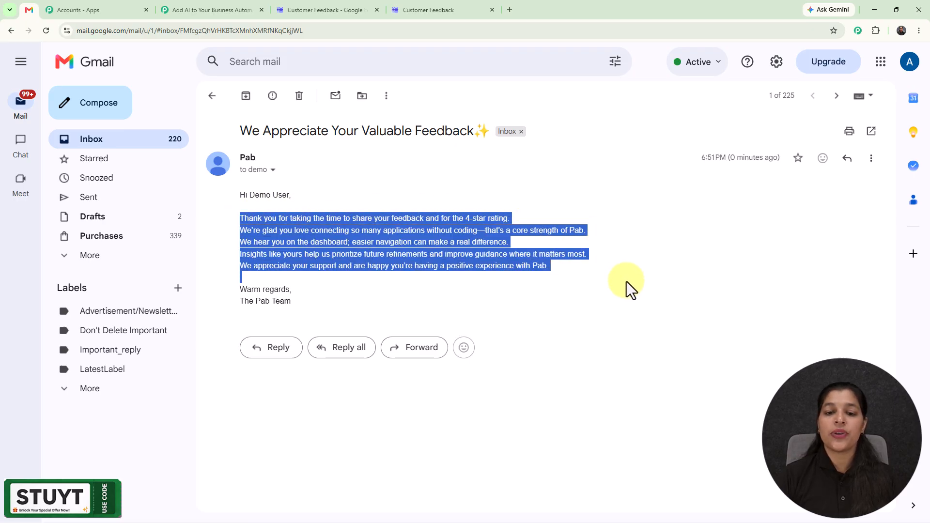
left_click(638, 243)
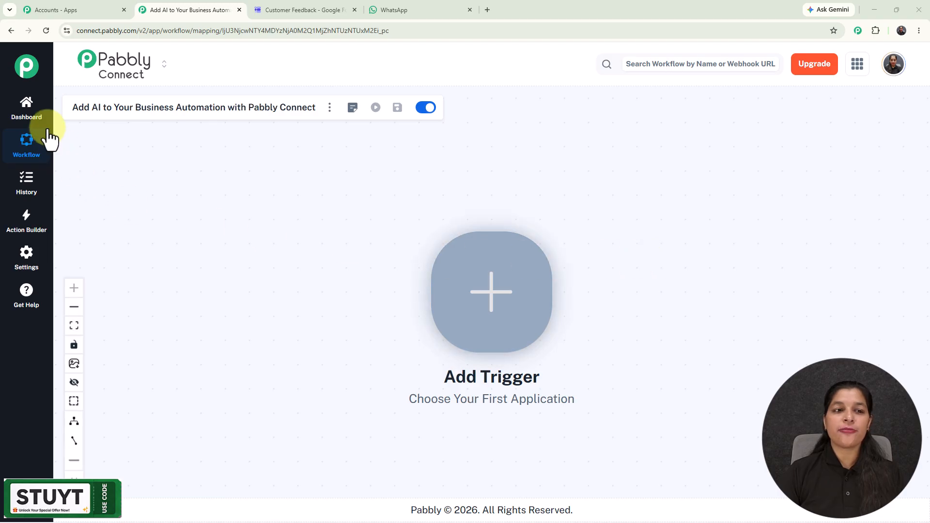
Open pabbly.com/connect in a new browser tab and dismiss the promotional offer.
left_click(487, 9)
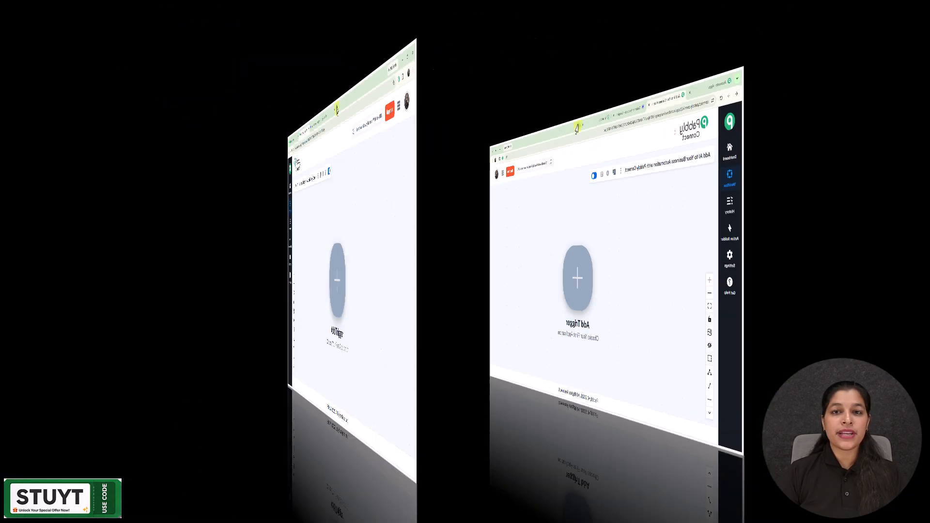
type("pabbly.com/connect")
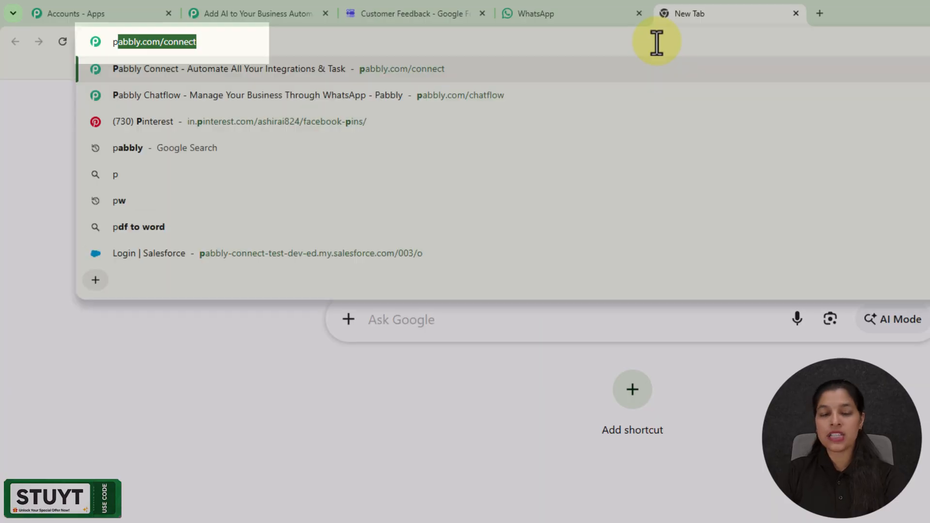
key("Return")
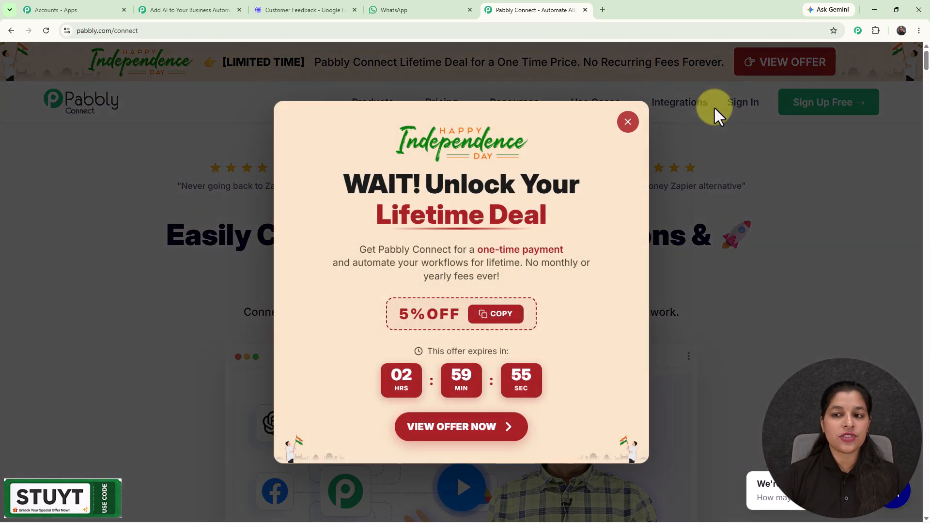
left_click(627, 121)
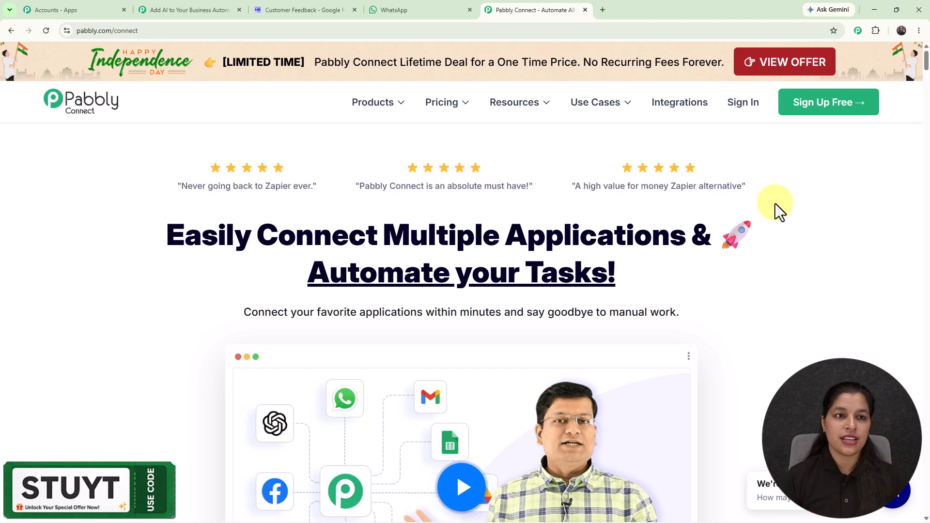
Return to the "Add AI to Your Business Automation with Pabbly Connect" workflow and choose Google Forms as the trigger app.
left_click(205, 6)
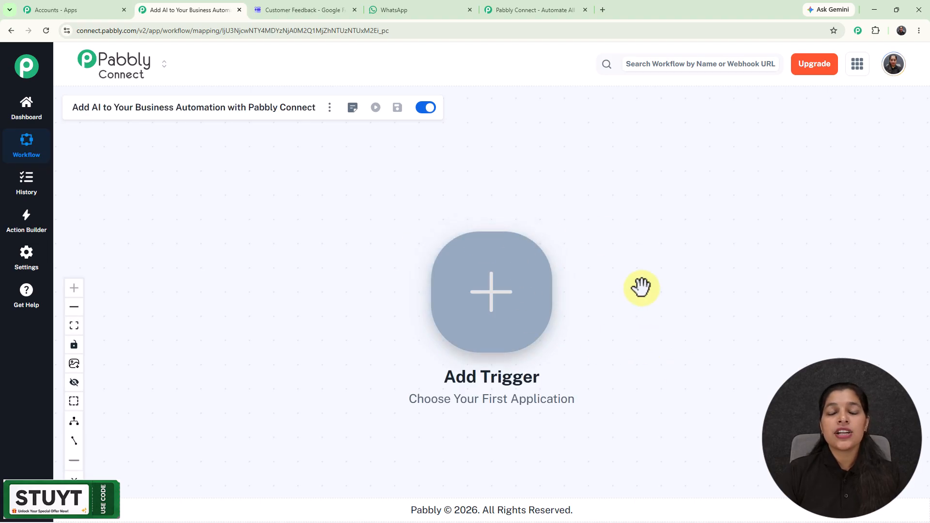
left_click(481, 296)
scroll(723, 327, "down", 3)
left_click(621, 116)
type("googl")
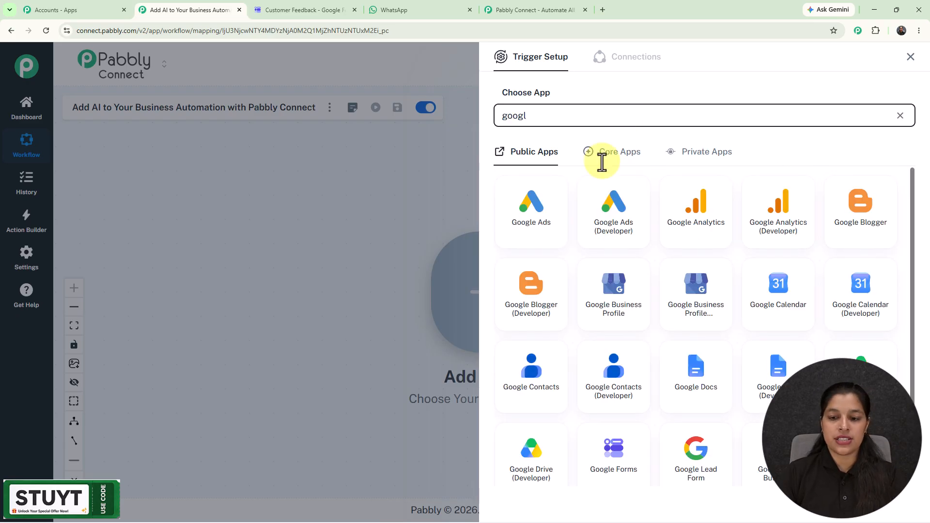
scroll(631, 322, "down", 2)
left_click(623, 362)
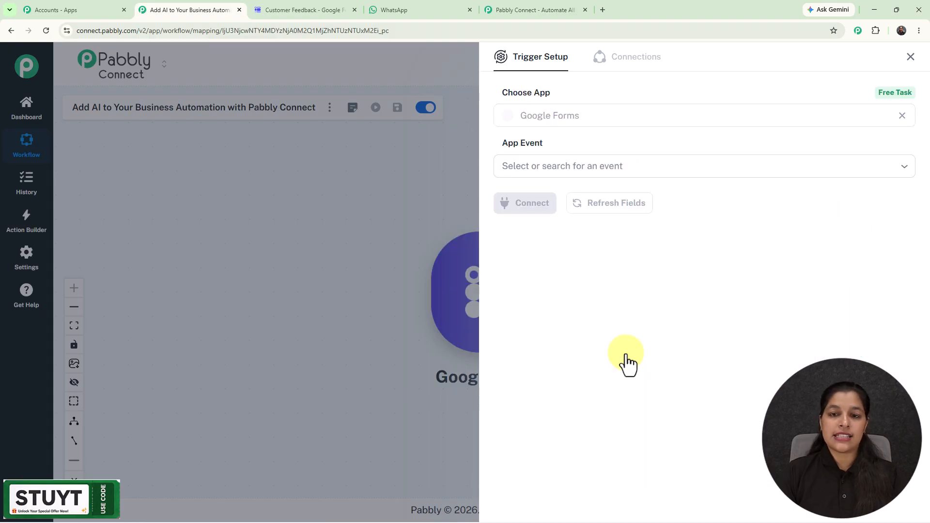
Connect the Google Forms trigger with the New Response Received event and copy its webhook URL.
left_click(571, 166)
left_click(613, 213)
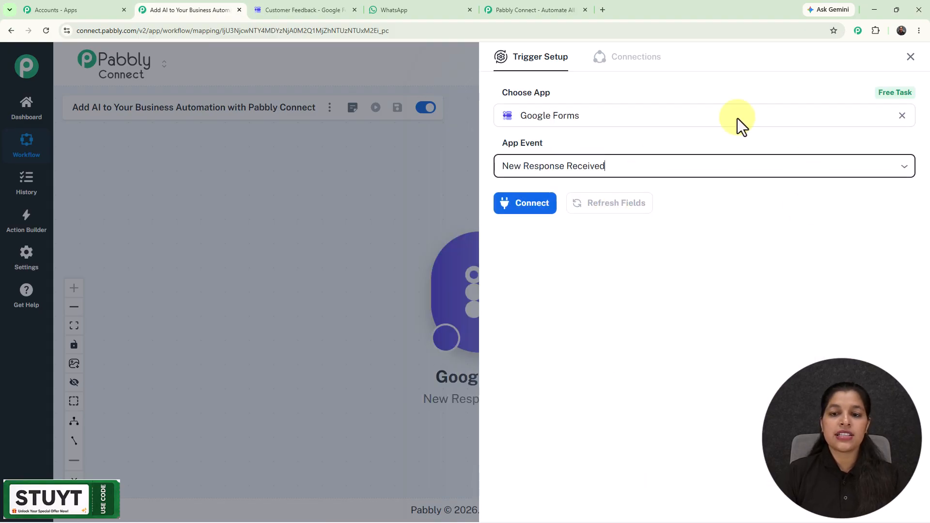
left_click(508, 206)
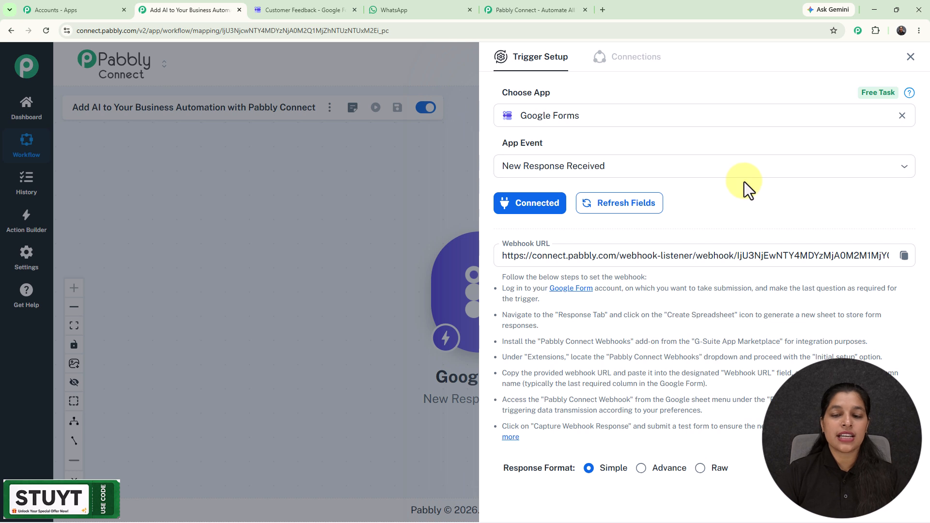
scroll(744, 184, "down", 2)
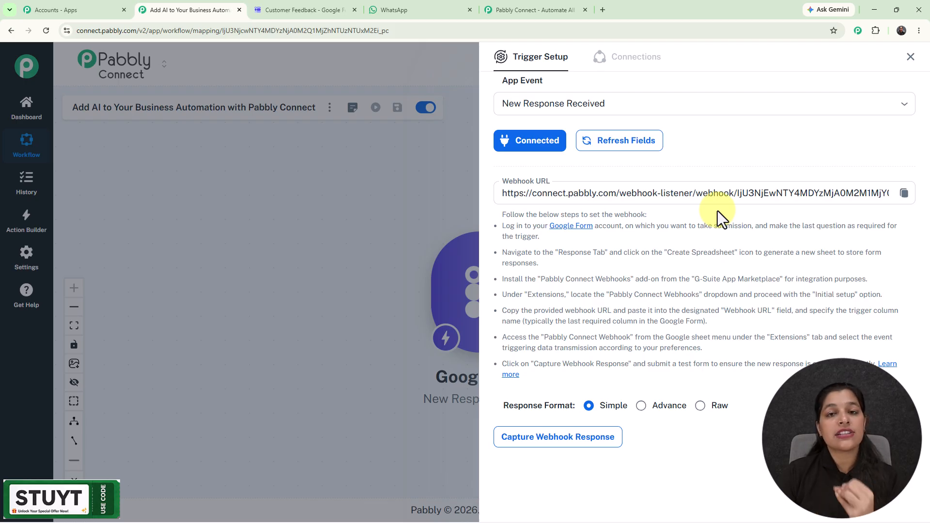
left_click(904, 194)
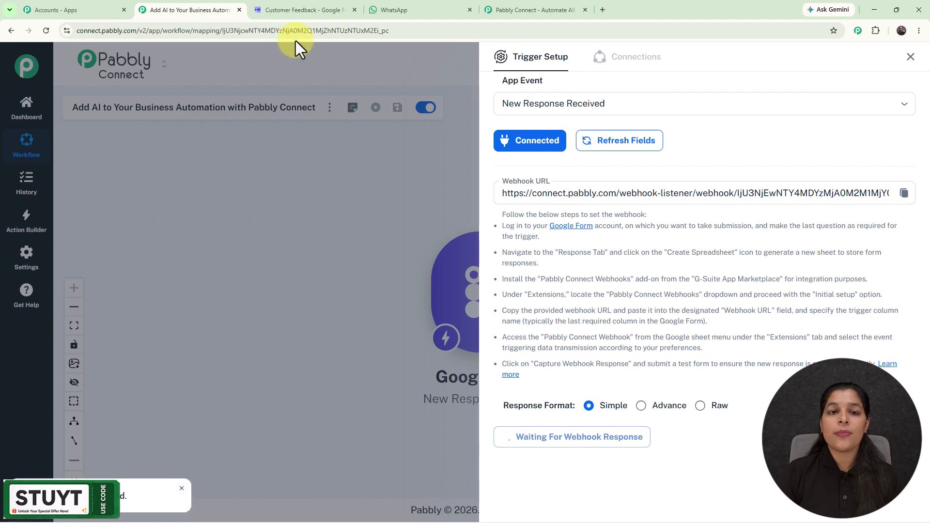
Switch to the Customer Feedback form editor and open its responses in the linked Google Sheets spreadsheet.
left_click(295, 9)
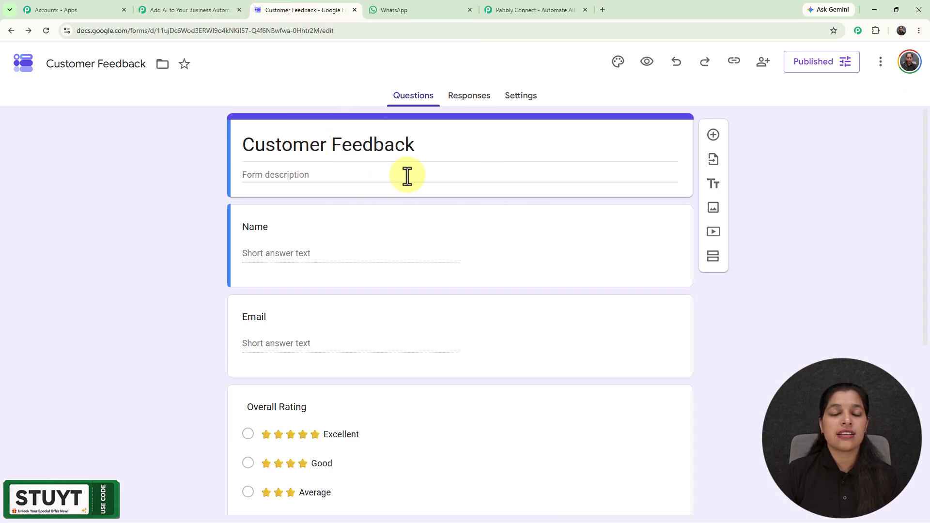
left_click(472, 99)
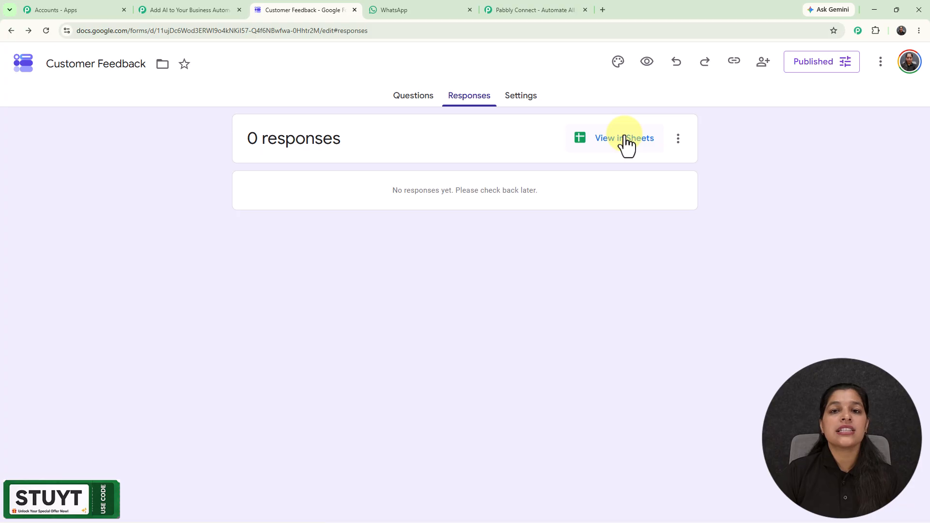
left_click(627, 139)
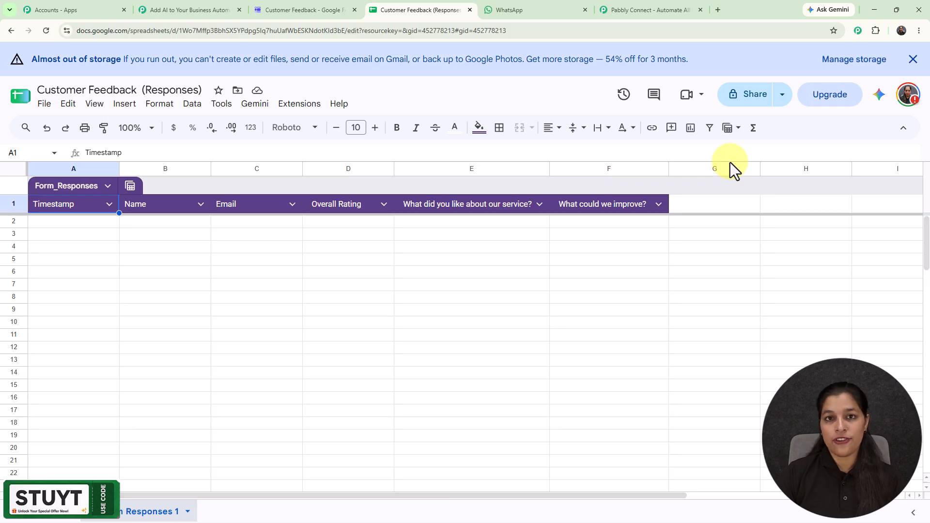
Look up the Pabbly Connect Webhooks add-on in the Google Workspace Marketplace, then close the marketplace.
left_click(296, 104)
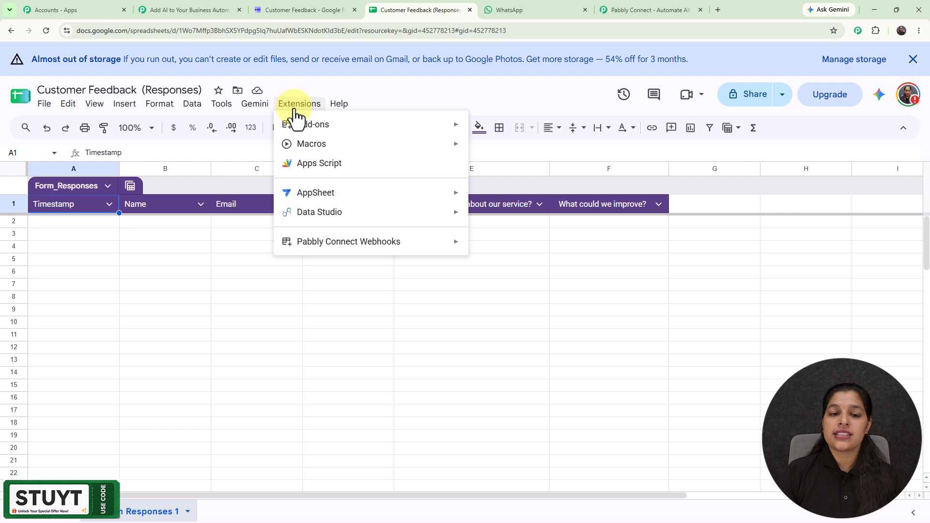
mouse_move(314, 127)
left_click(496, 127)
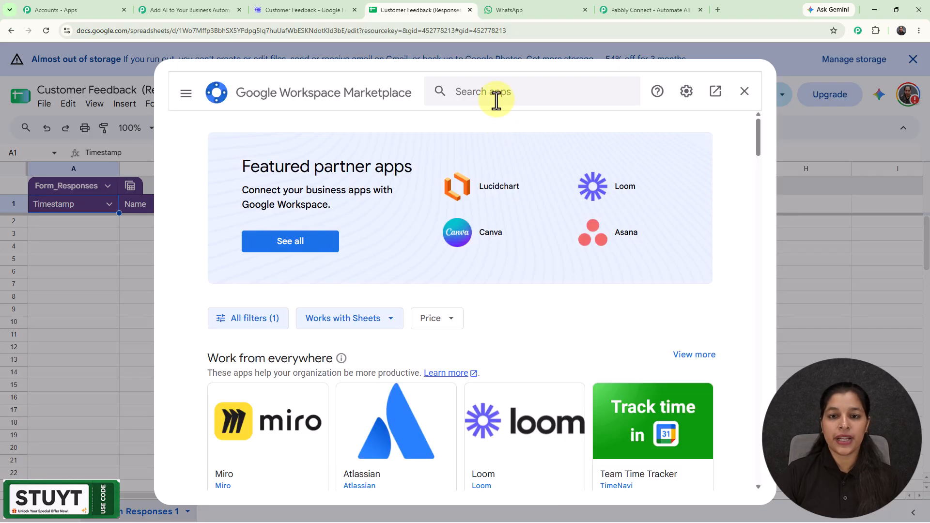
left_click(498, 88)
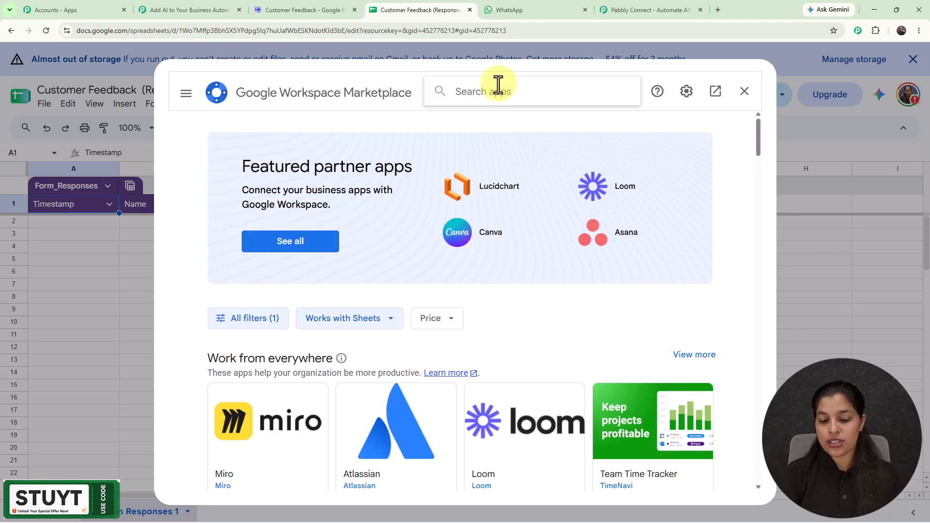
type("pabb")
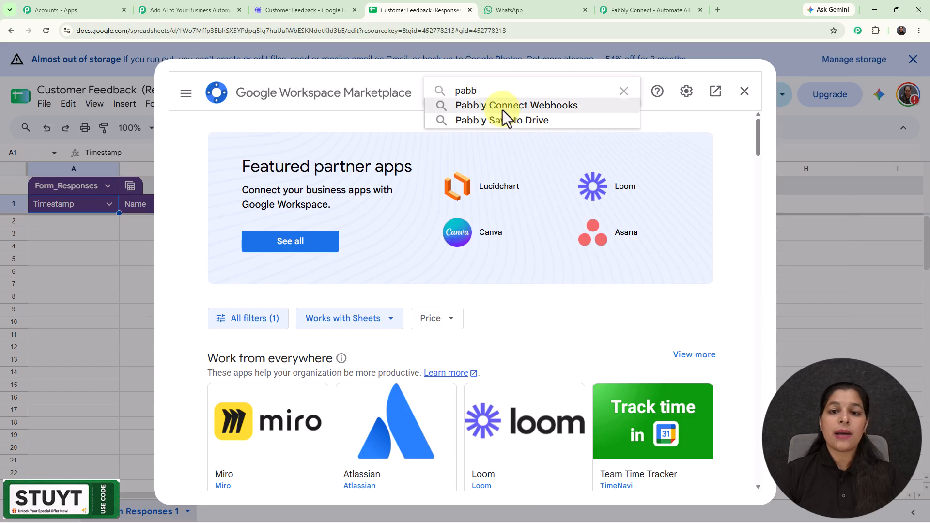
left_click(503, 109)
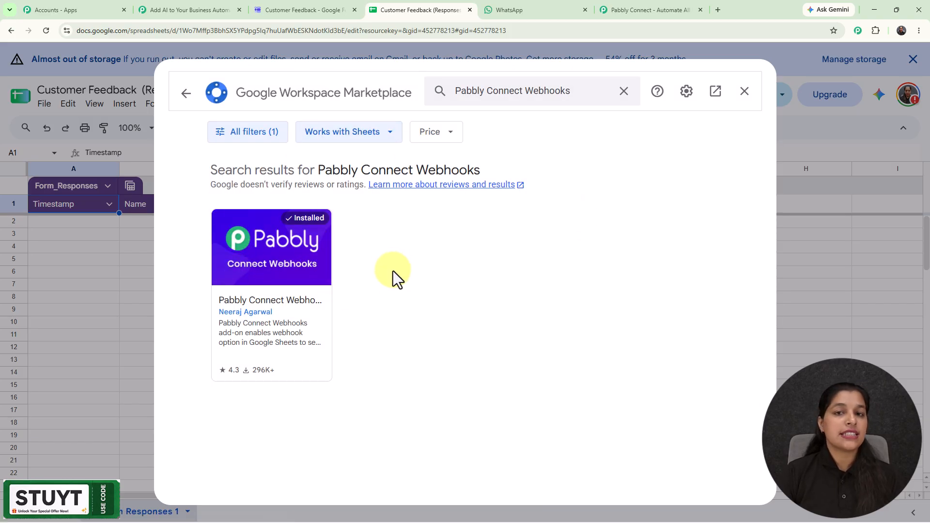
left_click(743, 92)
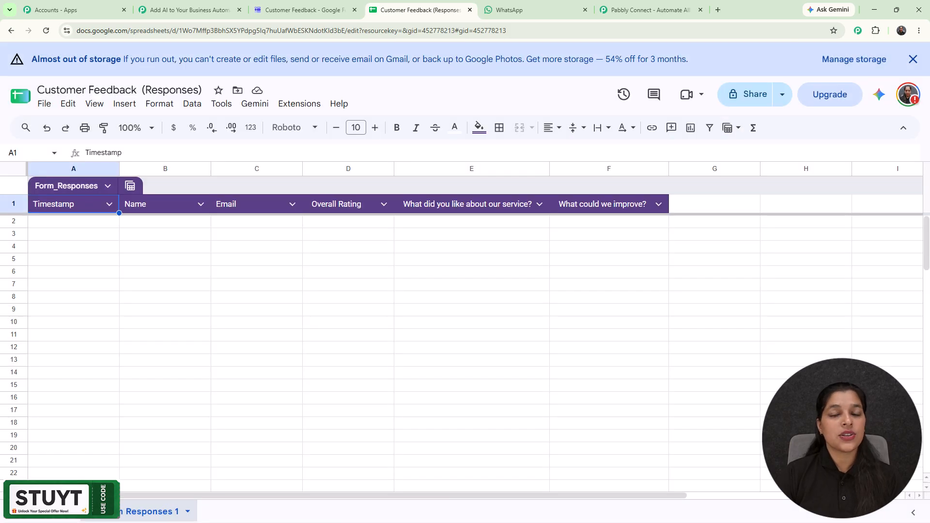
Configure the Pabbly Connect Webhooks initial setup for Form Responses 1 with the copied webhook URL and trigger column F.
left_click(302, 106)
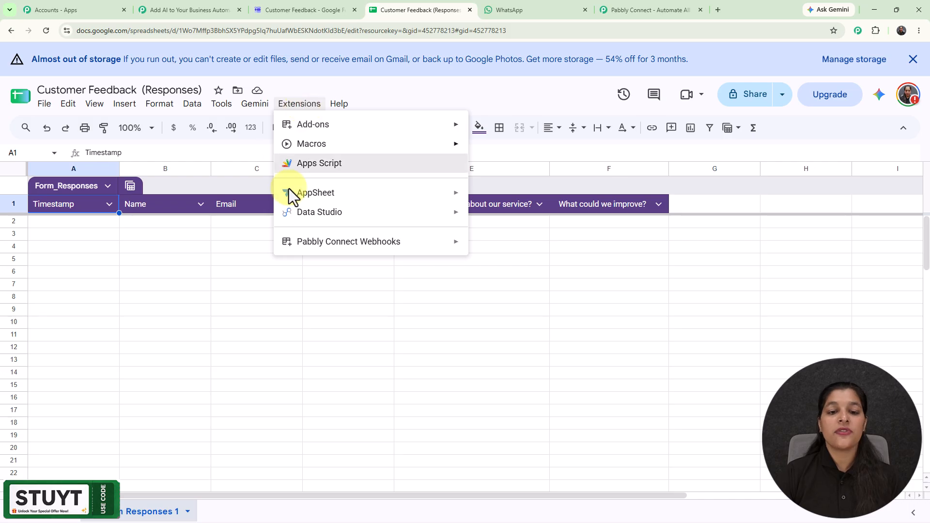
mouse_move(342, 246)
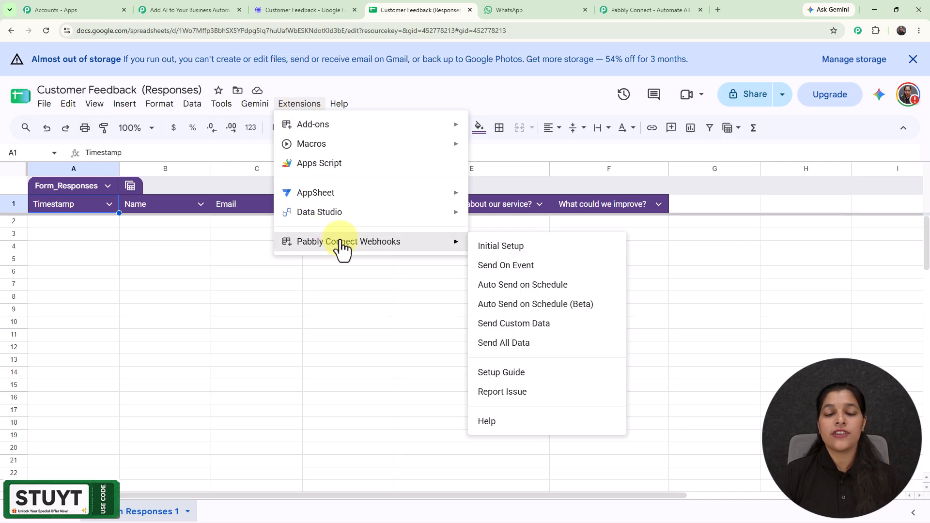
left_click(505, 248)
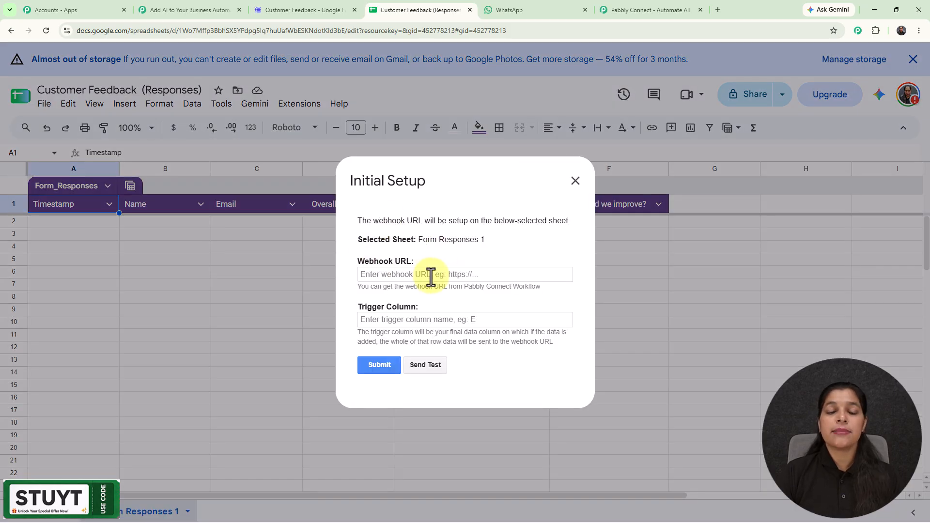
left_click(421, 277)
key("ctrl+v")
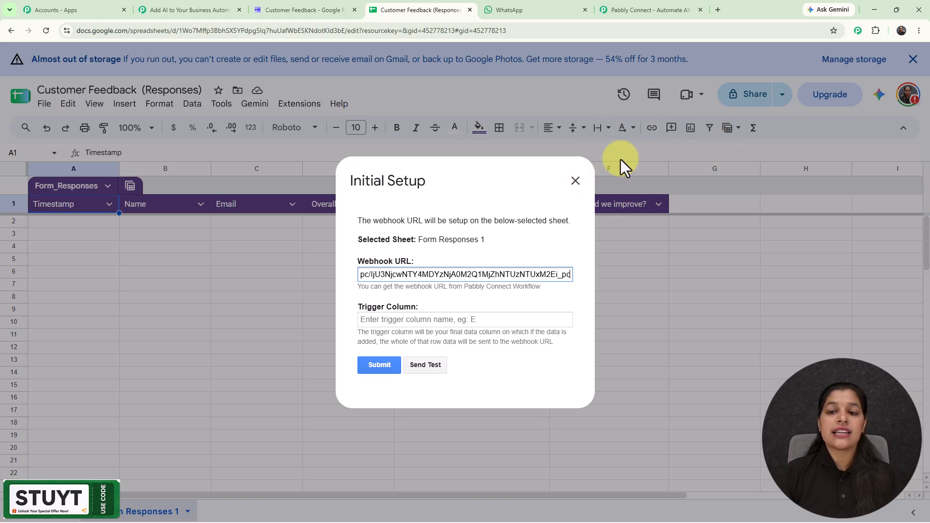
left_click(468, 319)
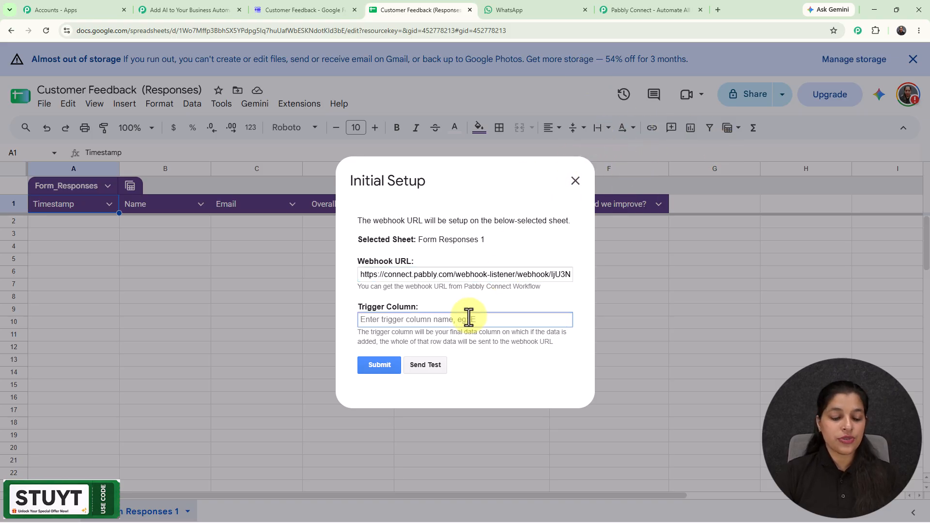
type("F")
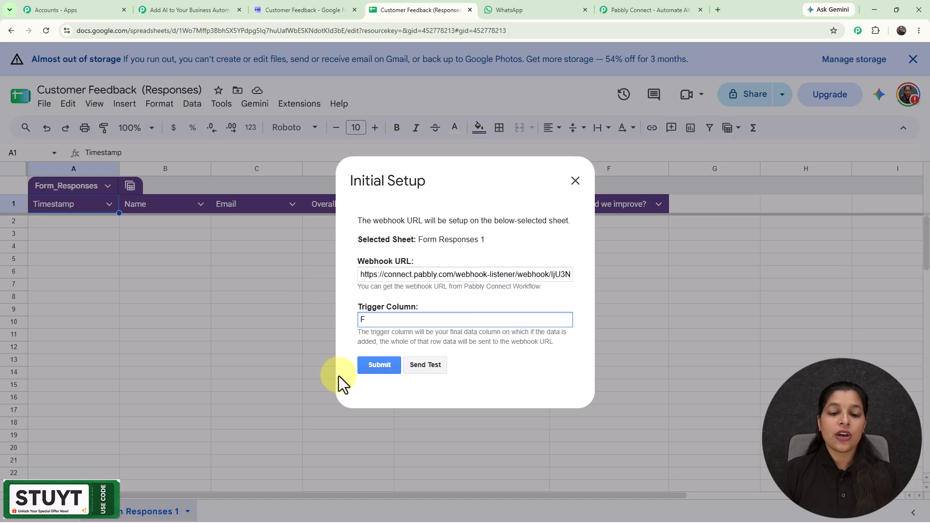
left_click(374, 366)
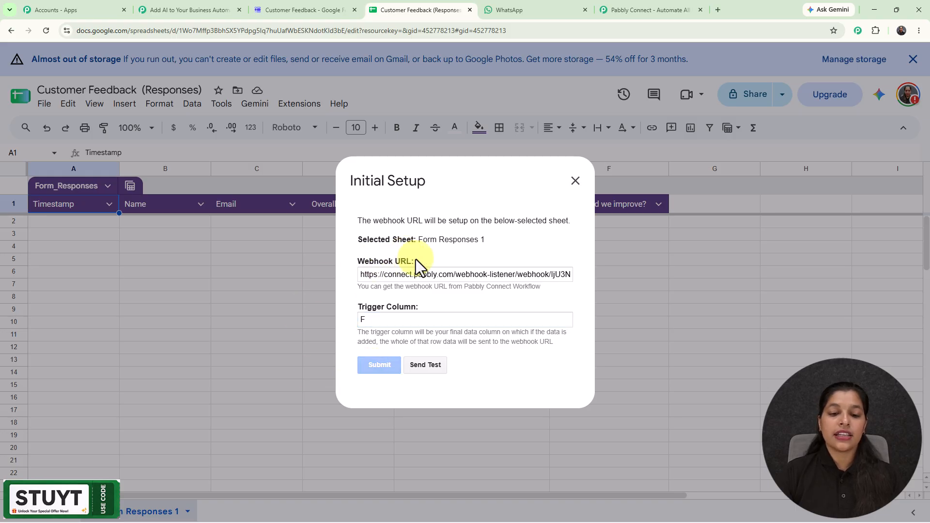
scroll(412, 339, "down", 1)
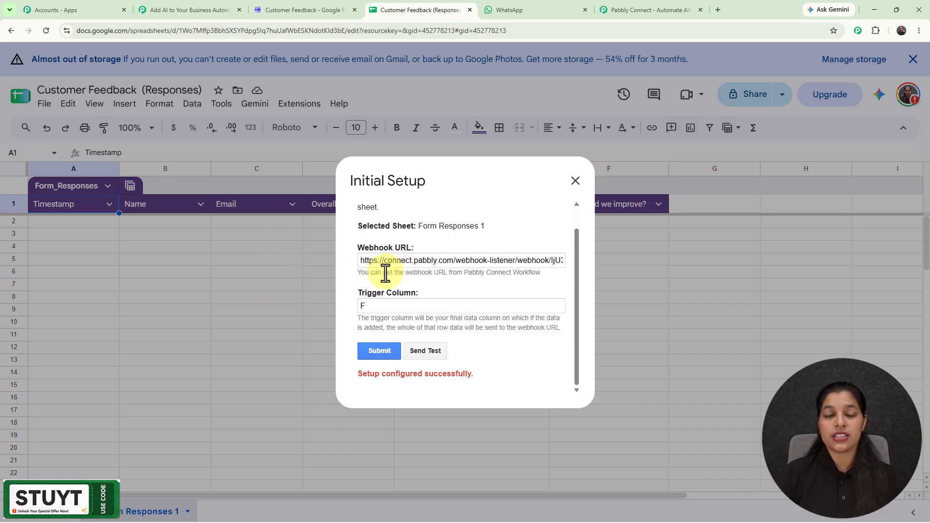
Copy the Customer Feedback form's responder link and open it in a new browser tab.
left_click(305, 10)
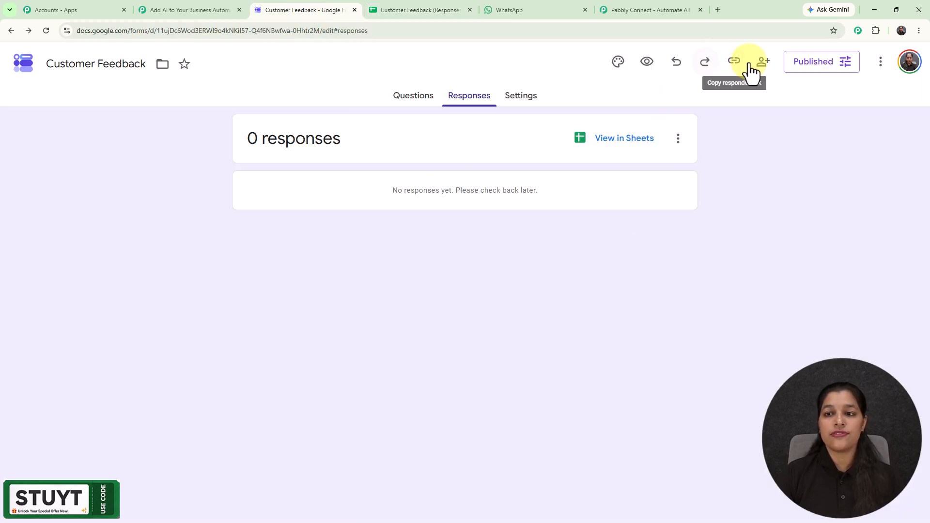
left_click(734, 61)
left_click(893, 141)
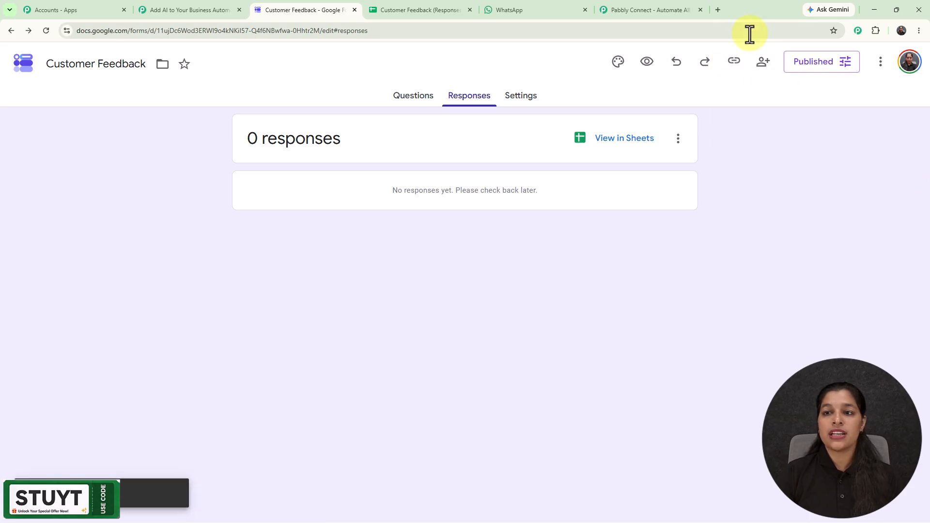
left_click(718, 10)
left_click(692, 30)
key("ctrl+v")
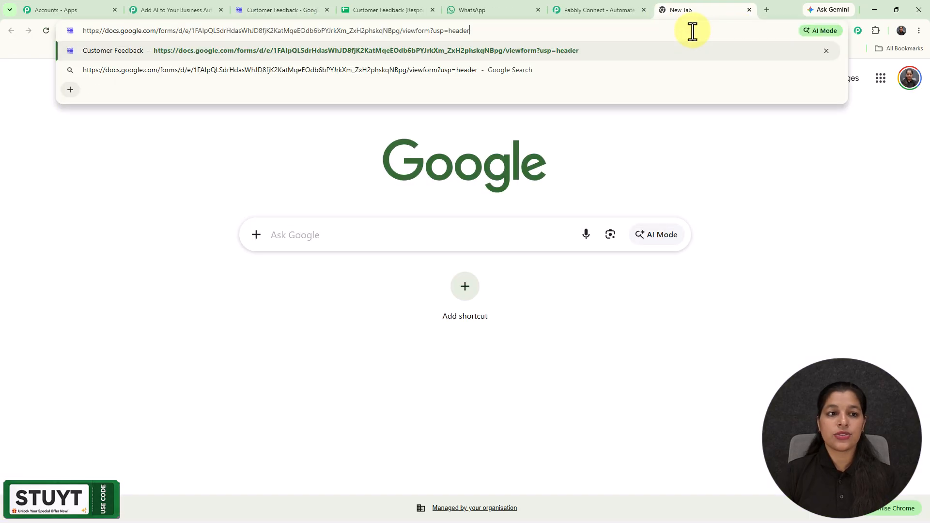
key("Return")
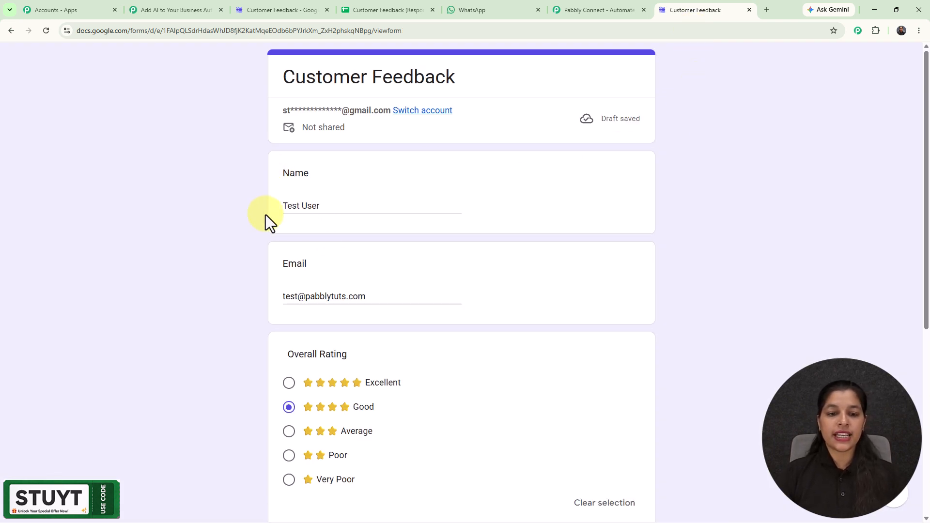
Review the prefilled Customer Feedback answers and submit the form as a test response.
scroll(334, 237, "down", 3)
scroll(429, 252, "down", 3)
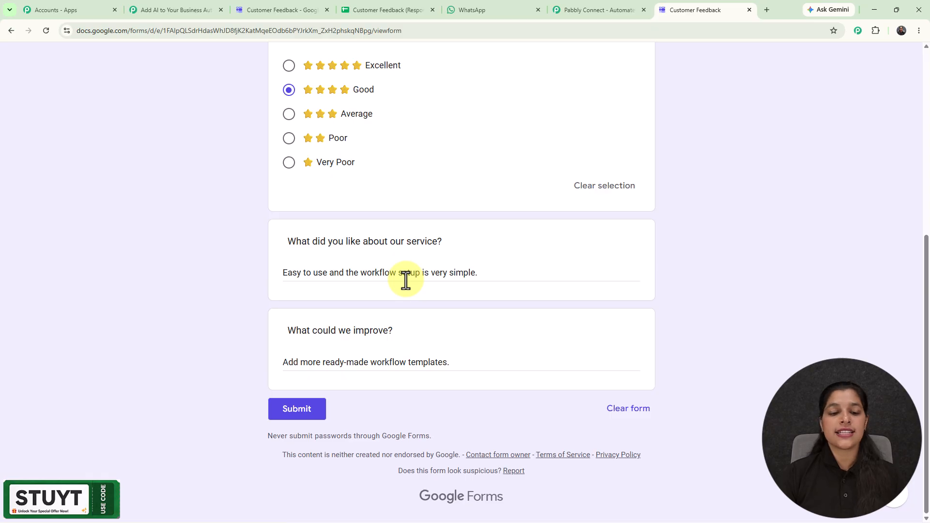
left_click(318, 417)
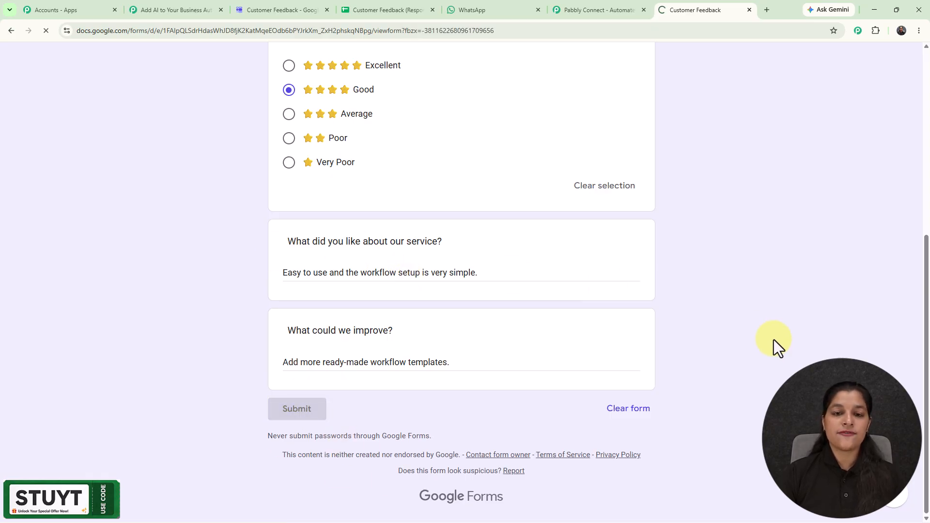
Send test data from the response sheet's webhook setup and review the captured response in the Pabbly Connect workflow.
left_click(375, 2)
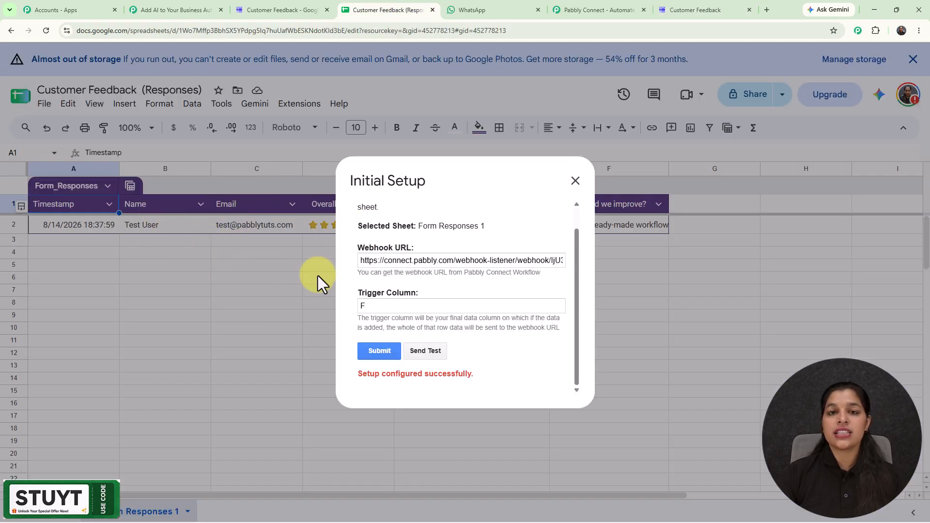
left_click(429, 351)
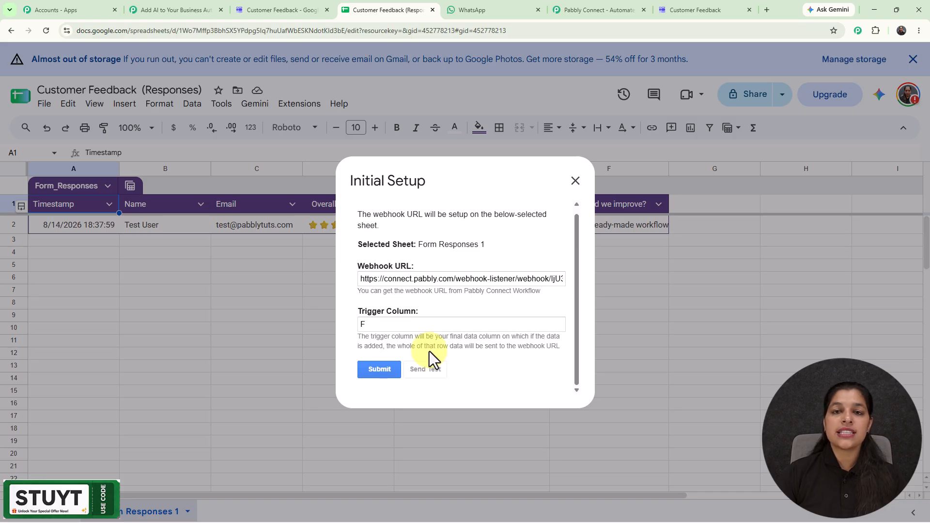
scroll(429, 350, "down", 1)
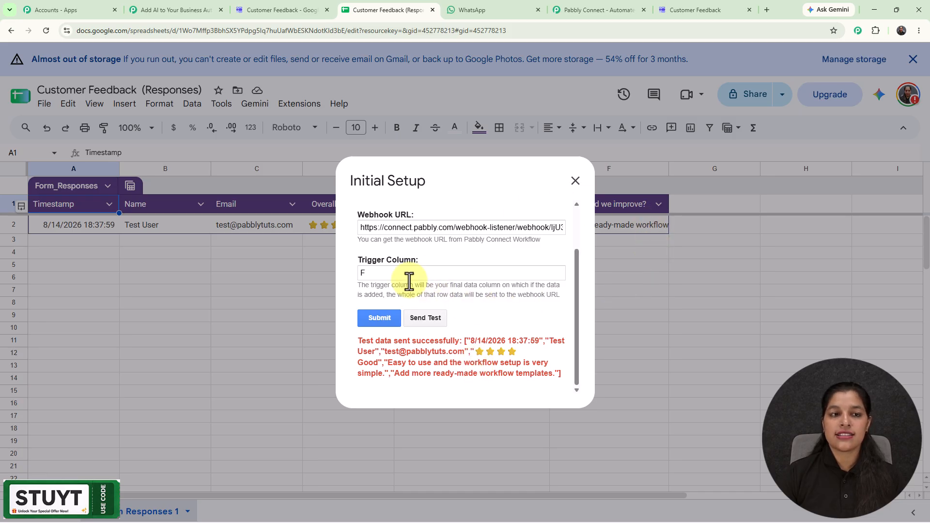
left_click(170, 8)
scroll(855, 210, "down", 5)
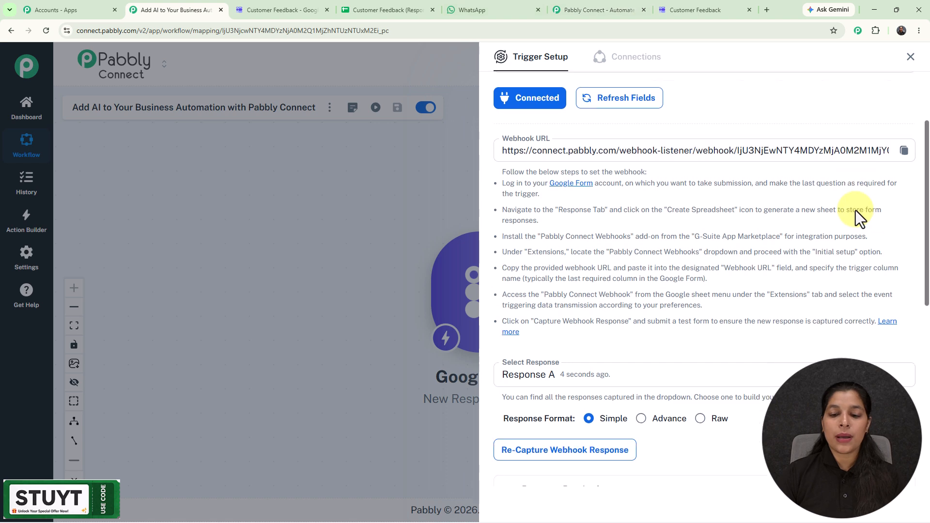
scroll(802, 245, "down", 7)
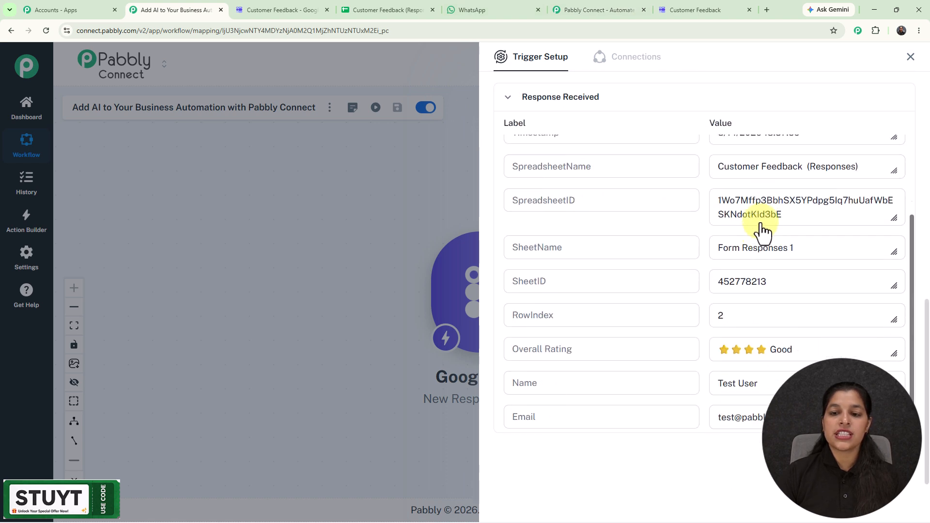
scroll(666, 310, "up", 3)
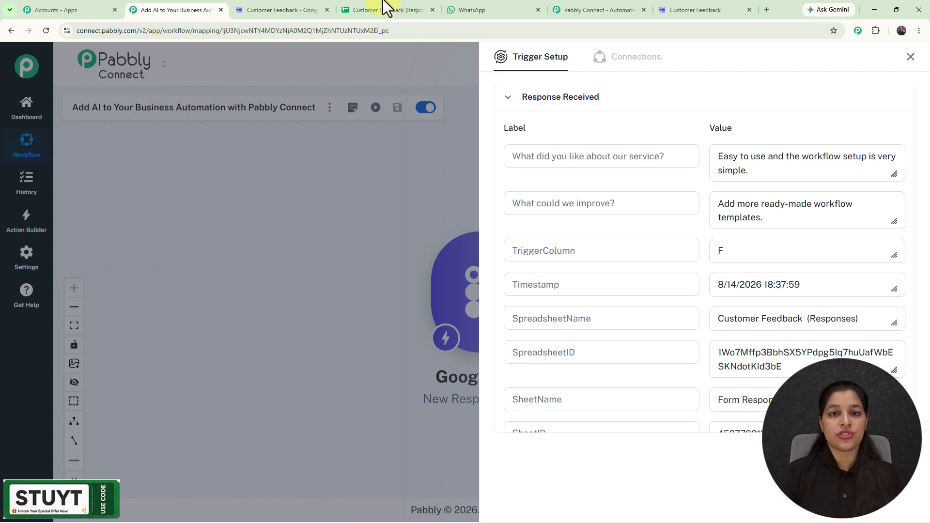
Close the webhook's Initial Setup dialog in the response sheet and enable Send On Event.
left_click(380, 4)
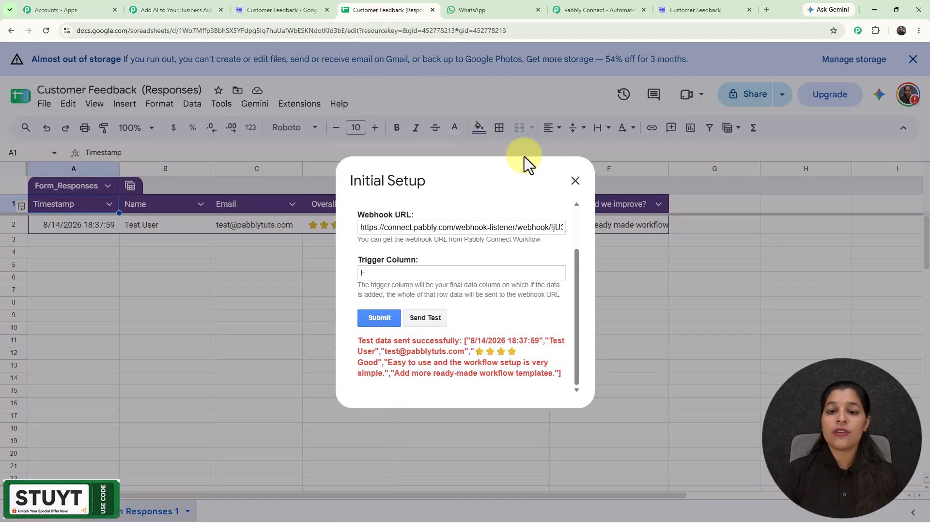
left_click(575, 181)
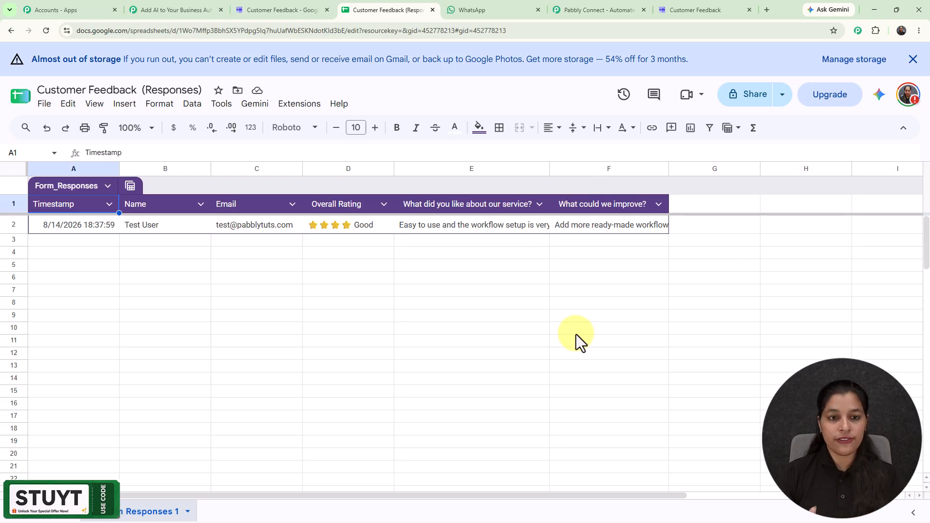
left_click(300, 104)
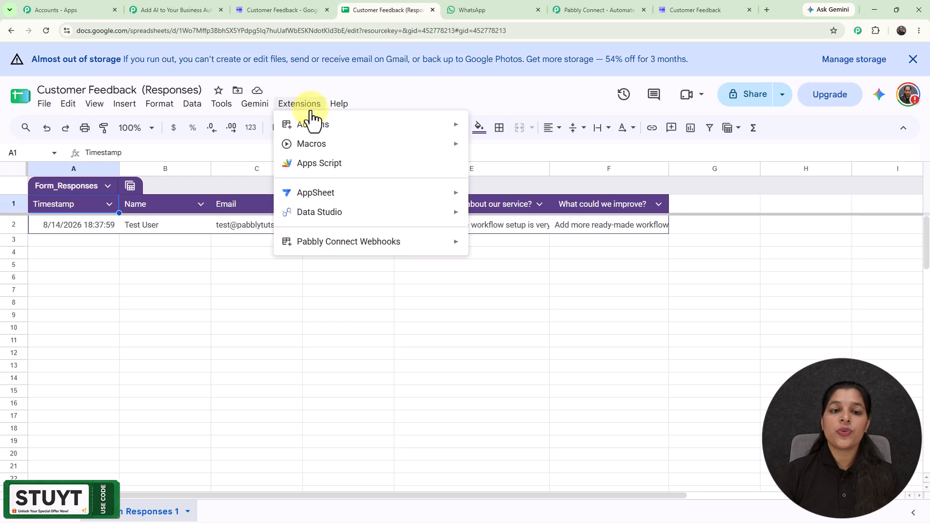
mouse_move(351, 257)
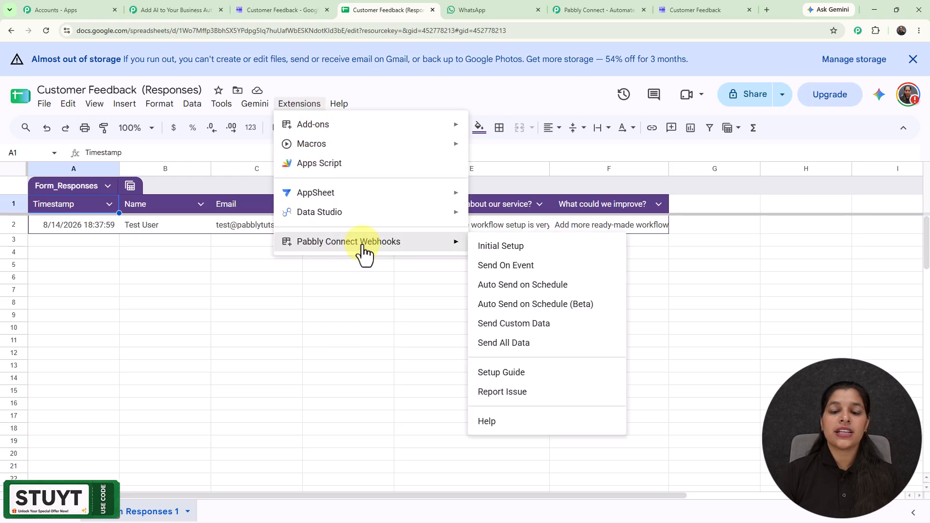
left_click(511, 273)
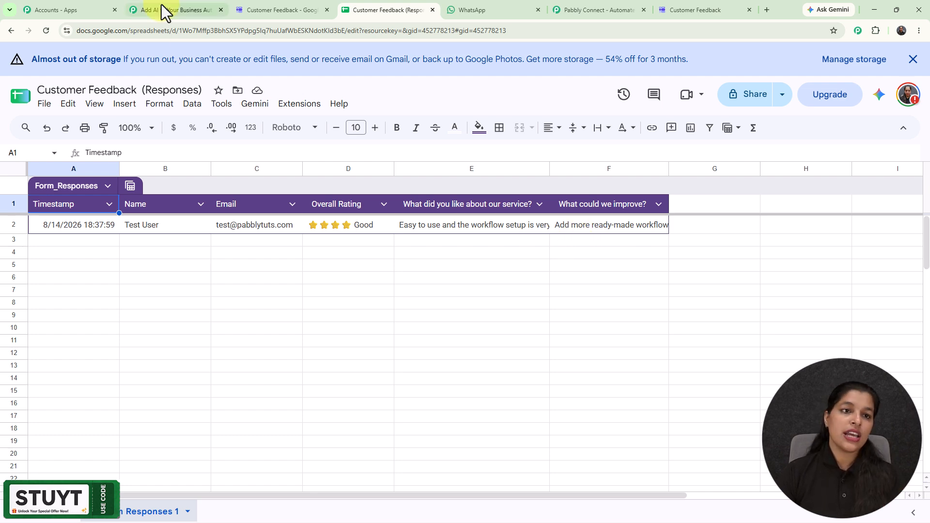
Return to the workflow, close the Google Forms trigger setup, and add an OpenAI (ChatGPT, DALL-E, Whisper) action after it.
left_click(175, 11)
left_click(779, 268)
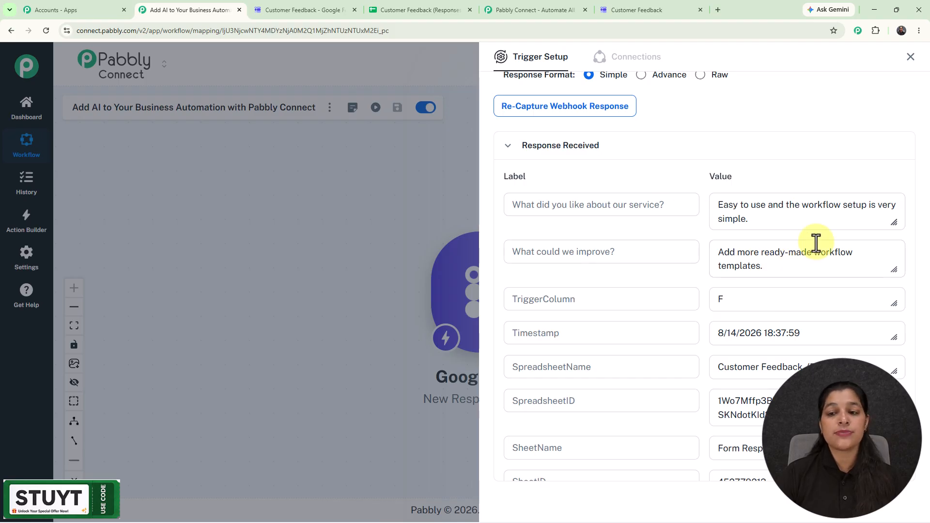
left_click(910, 57)
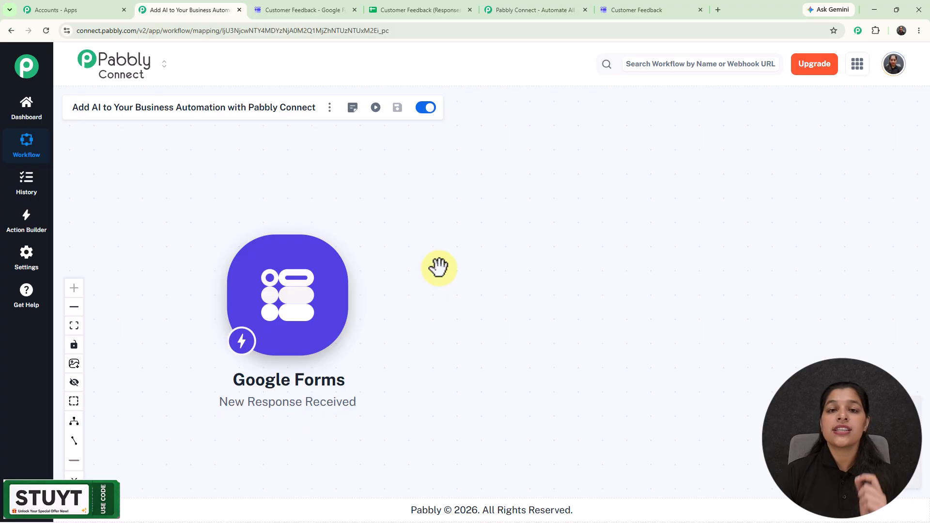
mouse_move(315, 276)
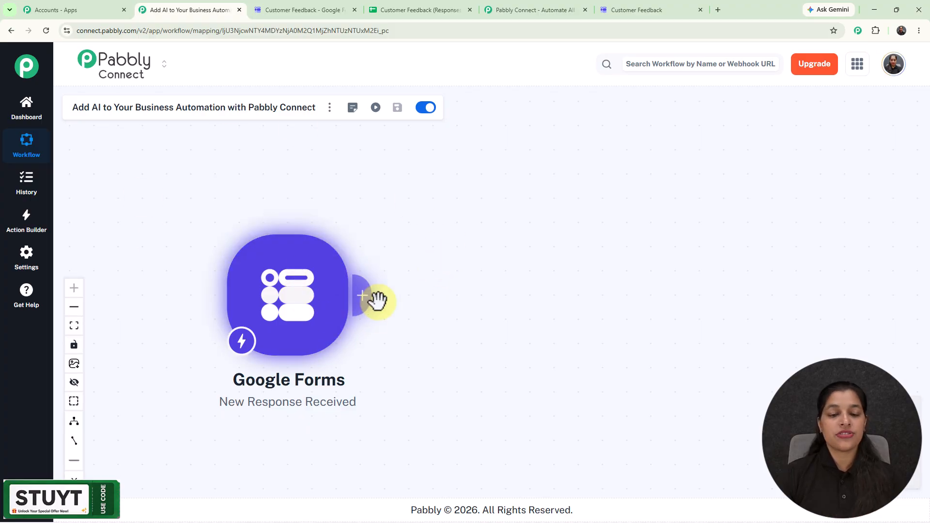
left_click(356, 303)
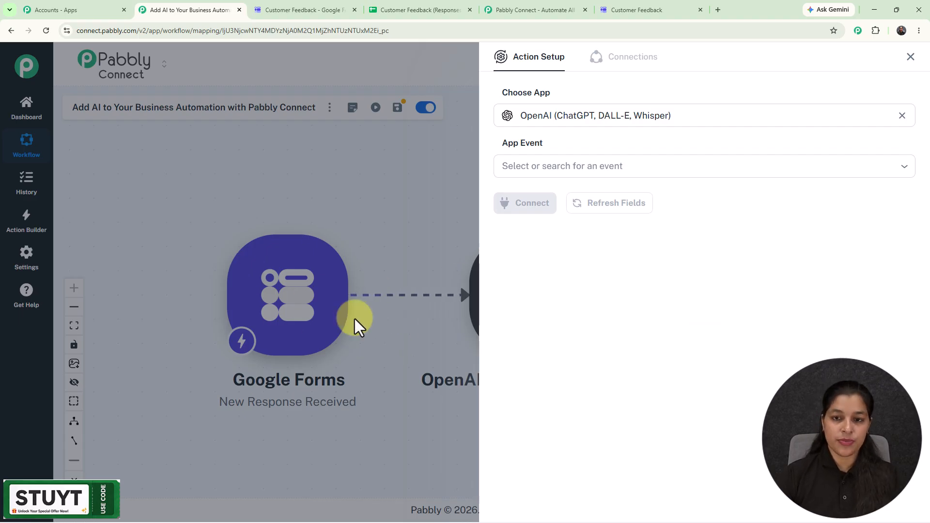
Choose ChatGPT as the OpenAI action's event and start connecting the account.
left_click(525, 170)
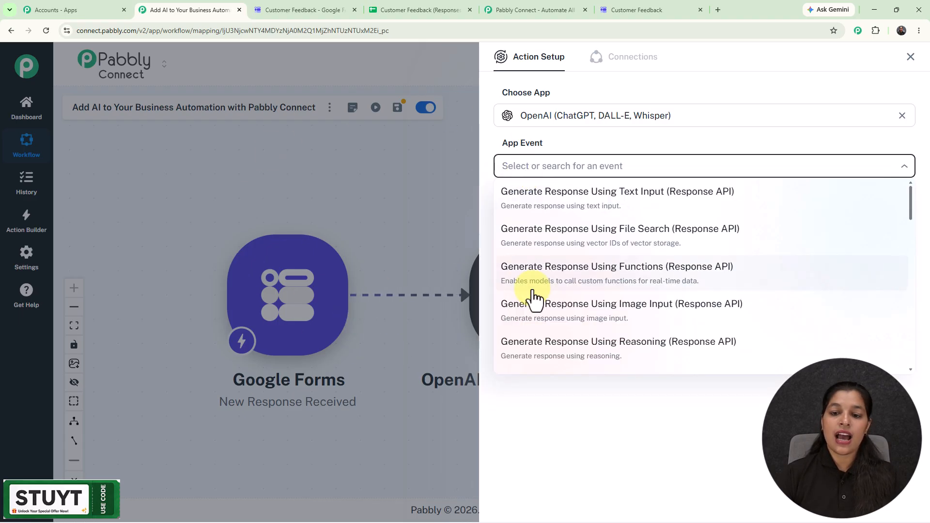
scroll(532, 295, "down", 3)
scroll(533, 297, "down", 9)
scroll(529, 271, "up", 3)
left_click(531, 251)
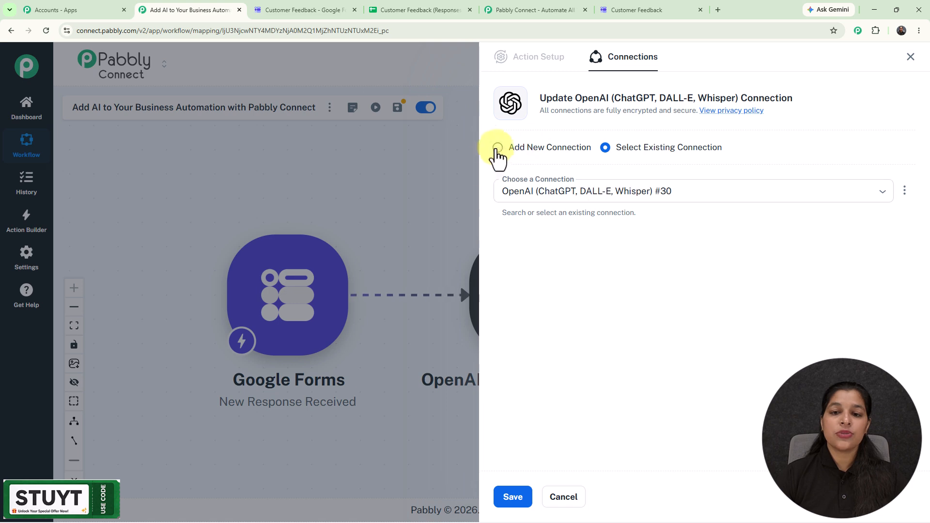
Add a new OpenAI connection by pasting the API token, and save it.
left_click(496, 149)
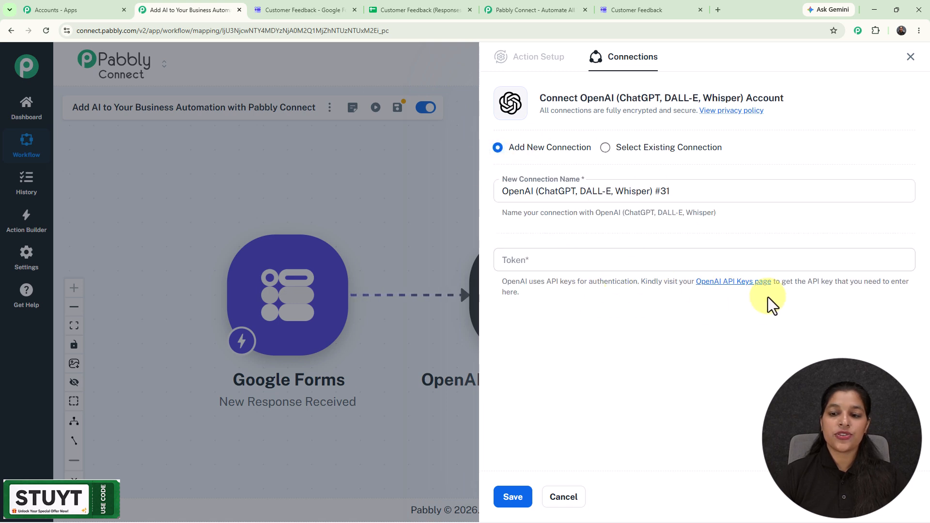
left_click(531, 260)
key("ctrl+v")
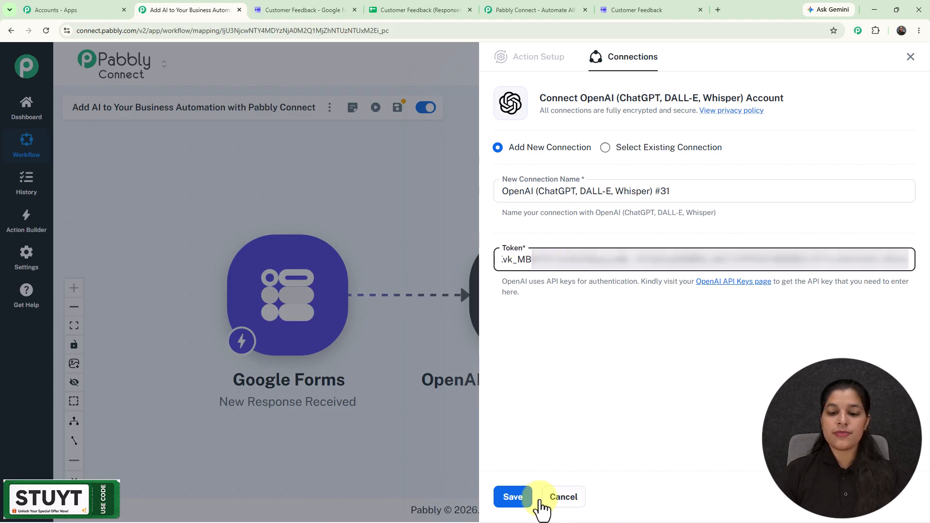
left_click(526, 504)
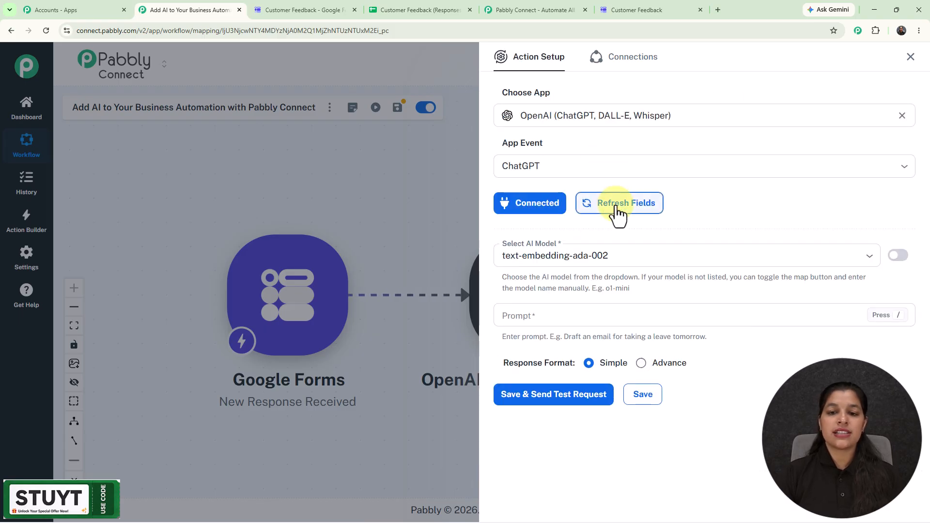
Choose gpt-5 as the AI model for the ChatGPT action.
left_click(615, 262)
key("ctrl+a")
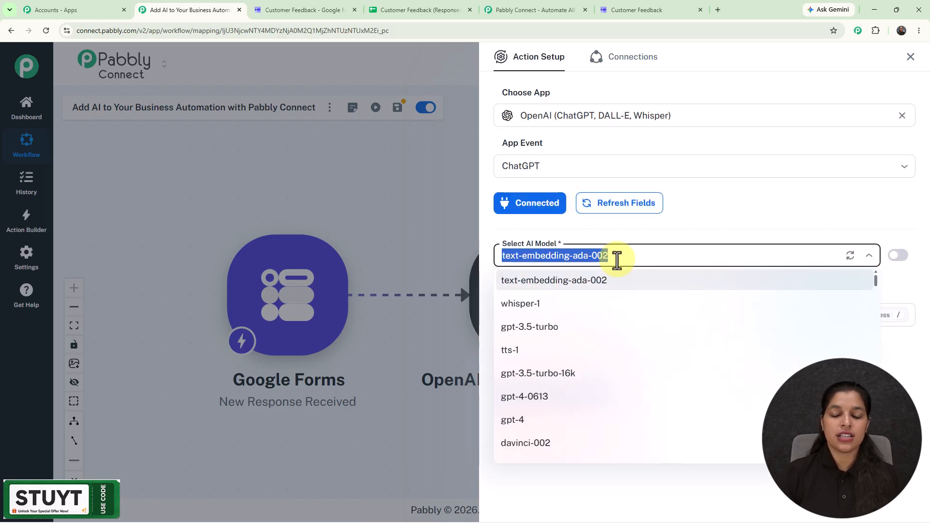
key("BackSpace")
type("5")
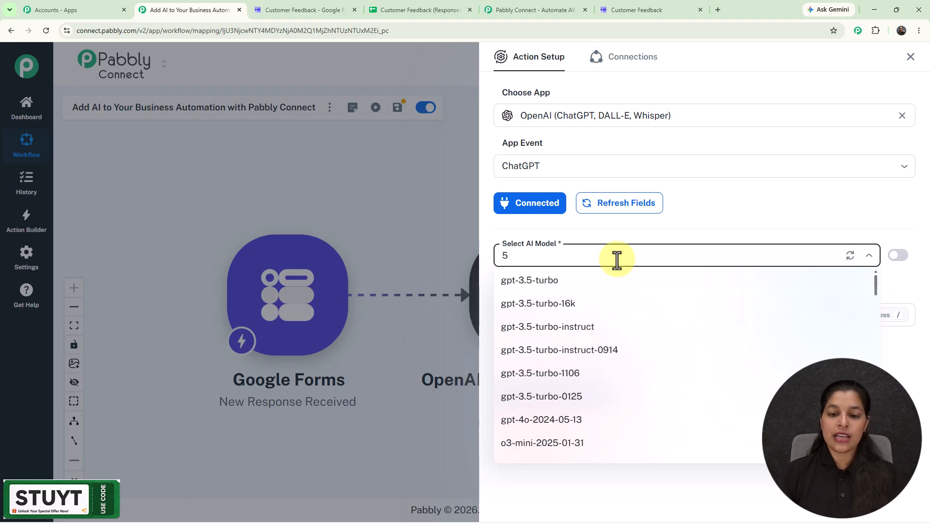
scroll(602, 343, "down", 10)
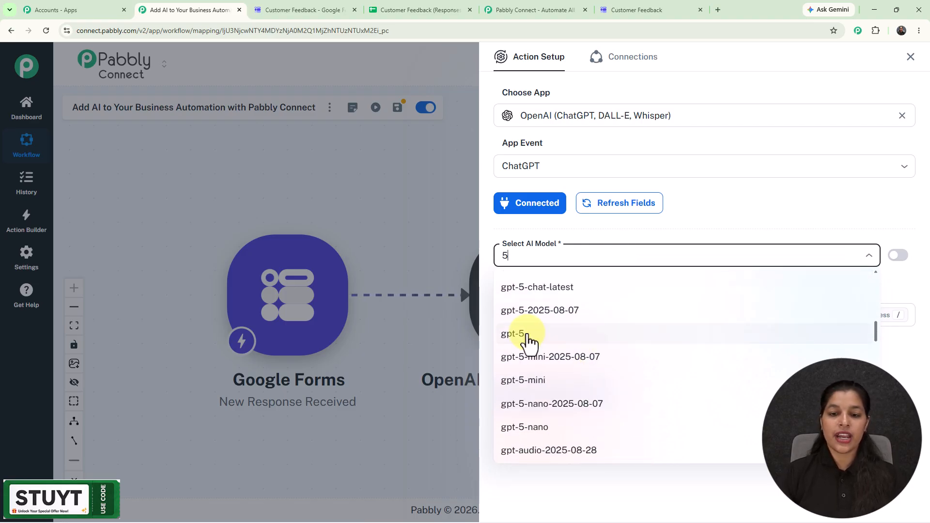
left_click(528, 342)
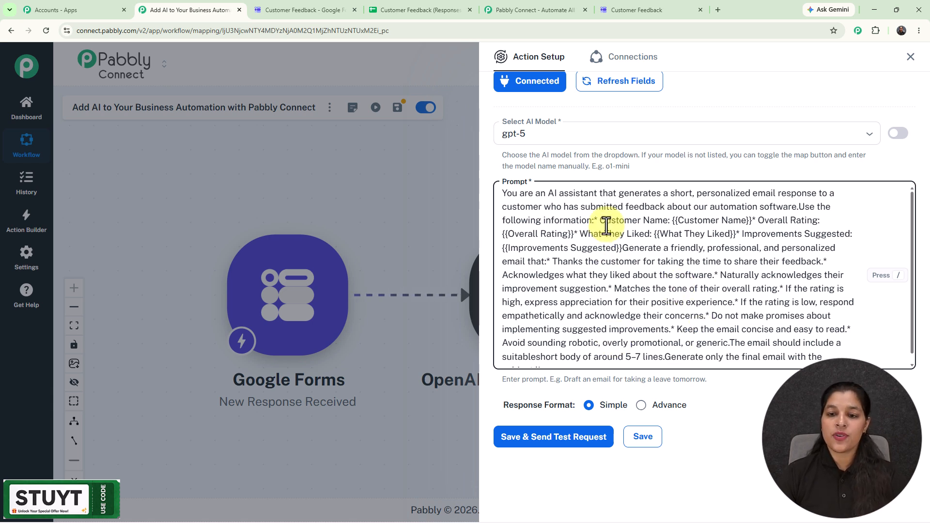
Delete the {{Customer Name}} placeholder after Customer Name in the prompt.
left_click(750, 225)
key("BackSpace")
key("BackSpace")
key("BackSpace")
key("BackSpace")
key("BackSpace")
key("BackSpace")
key("BackSpace")
key("BackSpace")
key("BackSpace")
key("BackSpace")
key("BackSpace")
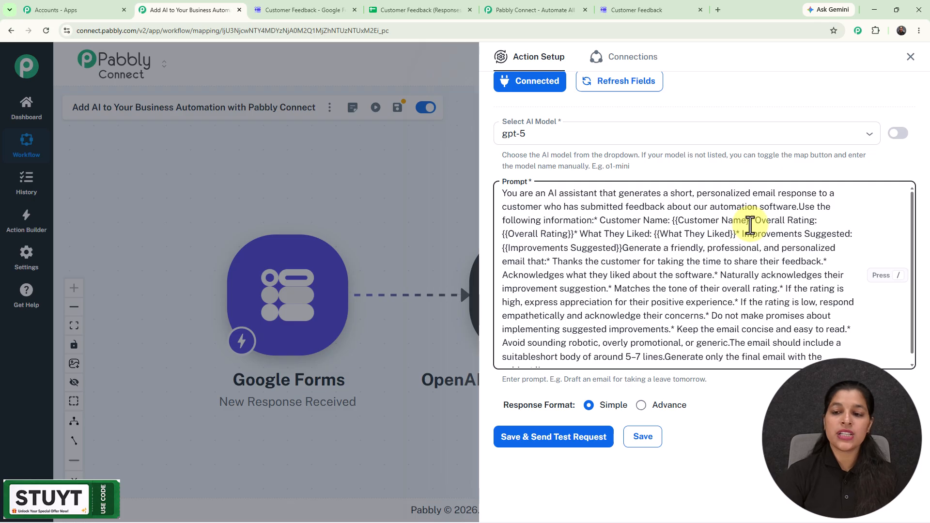
key("BackSpace")
key("BackSpace")
key("BackSpace")
key("BackSpace")
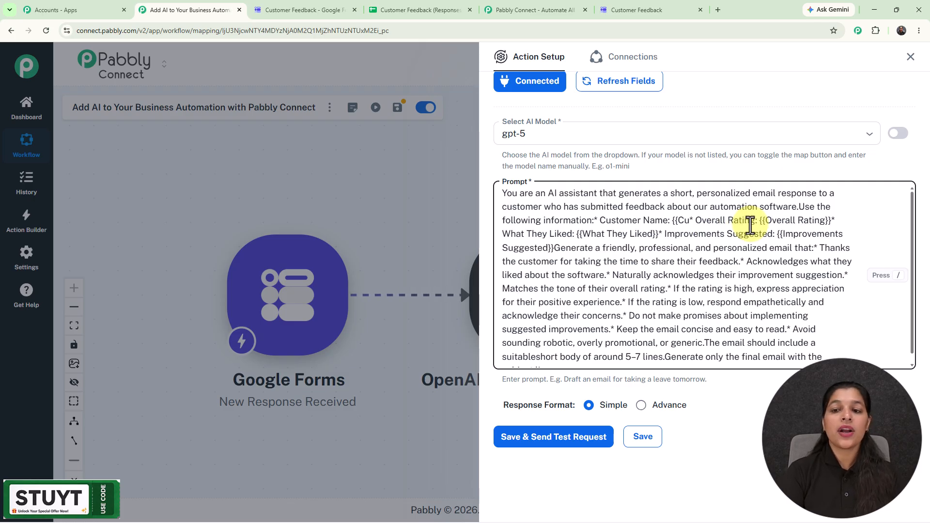
key("BackSpace")
key("BackSpace")
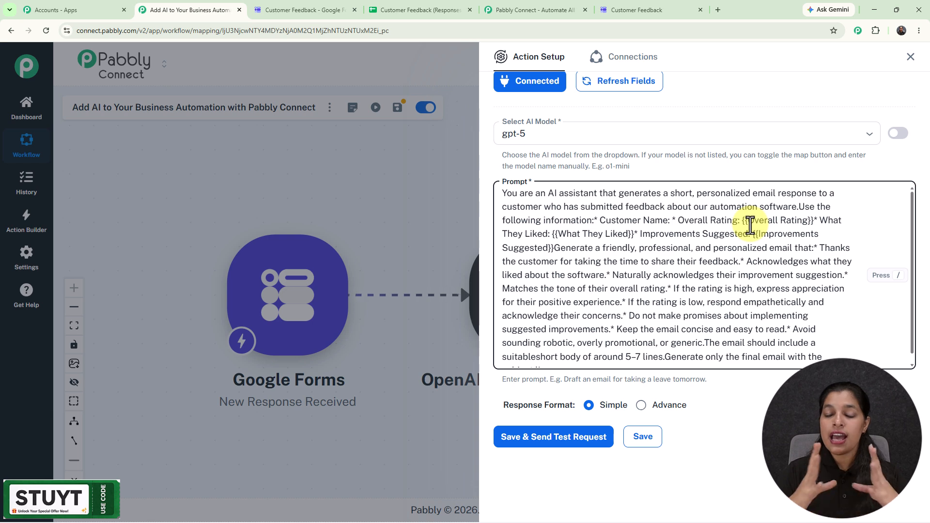
Map the Name field from the Google Forms response after Customer Name in the prompt.
type("/")
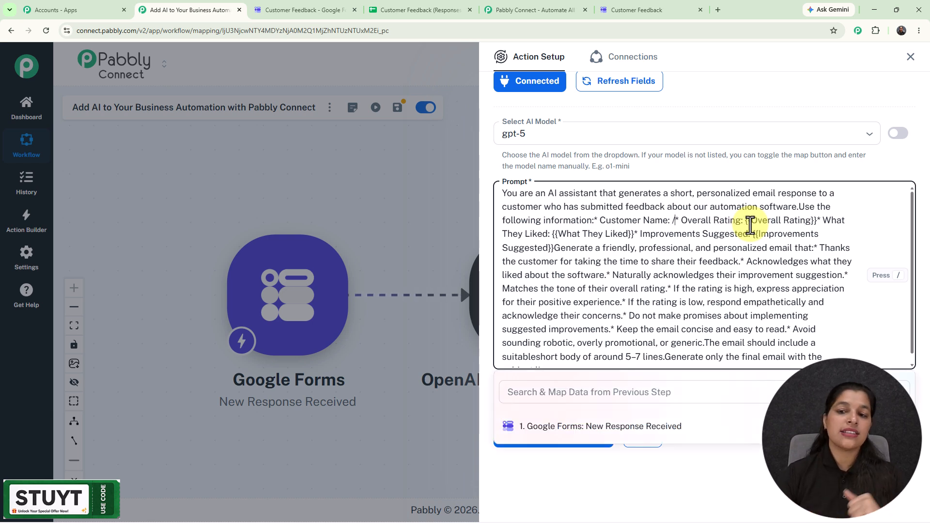
scroll(750, 224, "down", 1)
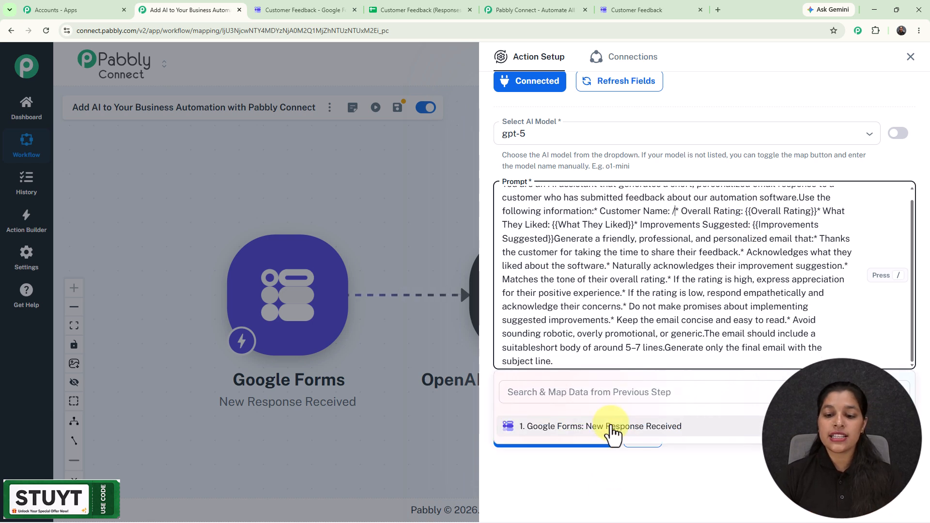
left_click(647, 429)
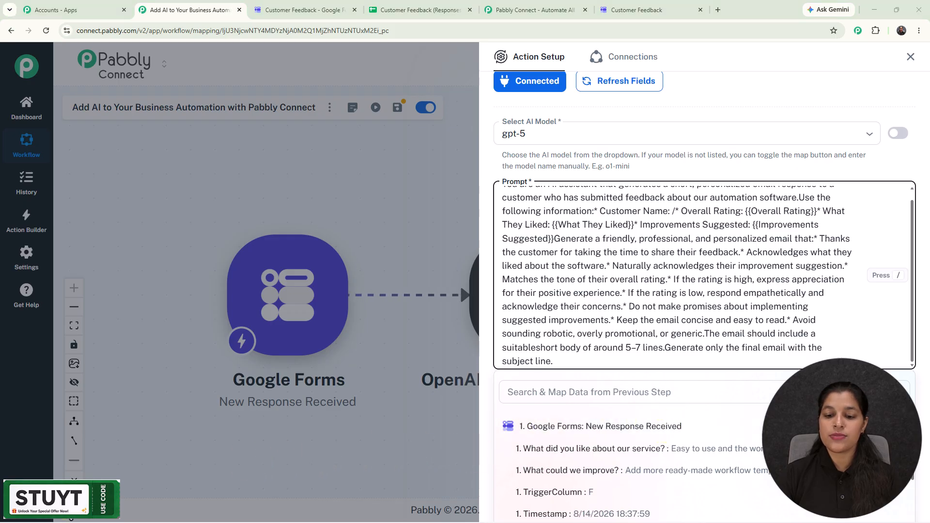
scroll(695, 481, "down", 3)
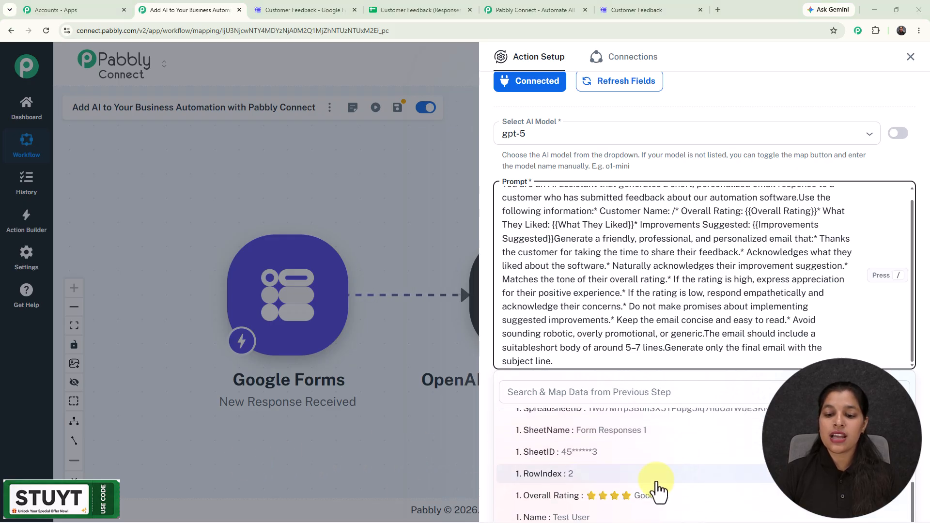
left_click(621, 517)
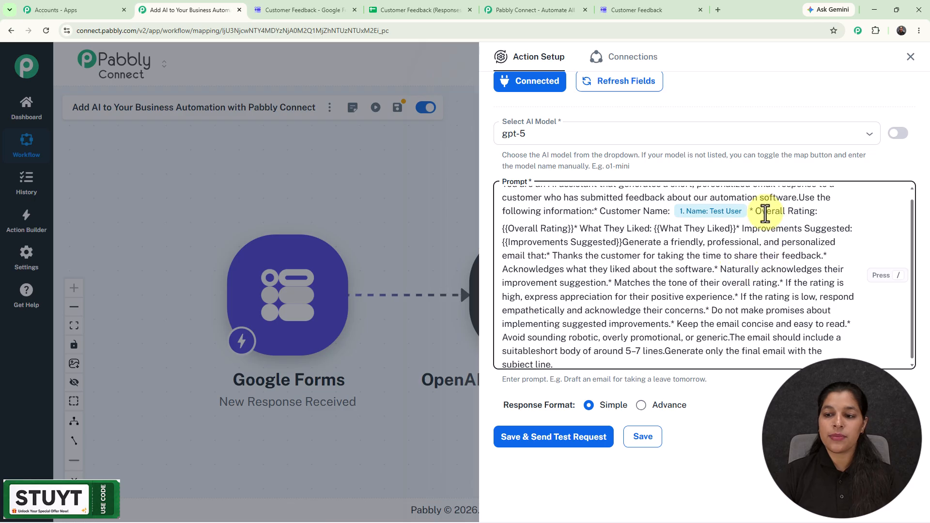
Delete the {{Overall Rating}} placeholder after Overall Rating in the prompt.
left_click(572, 231)
key("BackSpace")
key("BackSpace")
key("BackSpace")
key("BackSpace")
key("BackSpace")
key("BackSpace")
key("BackSpace")
key("BackSpace")
key("BackSpace")
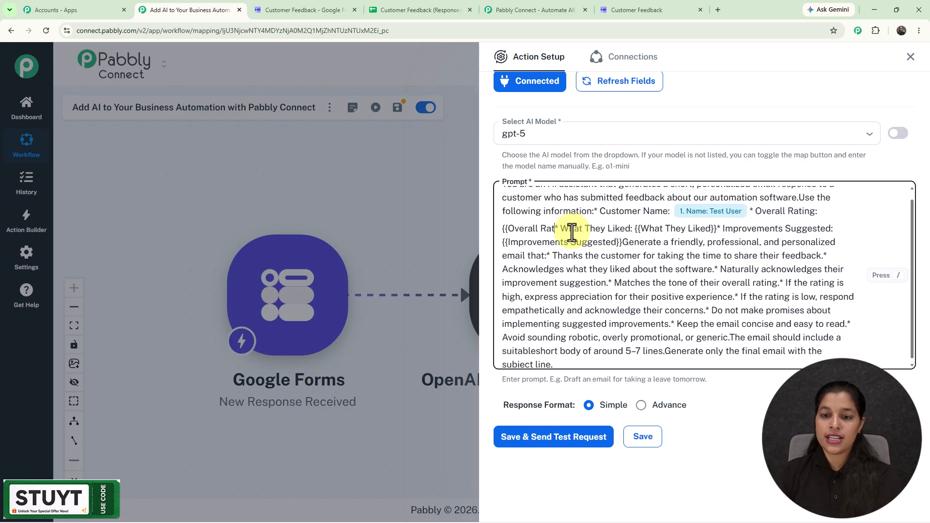
key("BackSpace")
key("BackSpace")
key("BackSpace")
key("BackSpace")
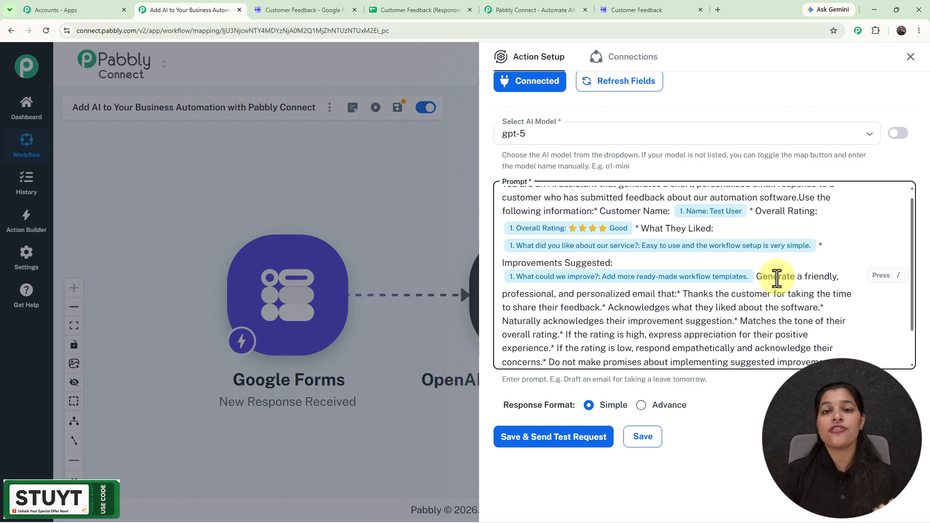
Save the ChatGPT action with a test request and review the generated email in the response's message content.
scroll(769, 327, "down", 1)
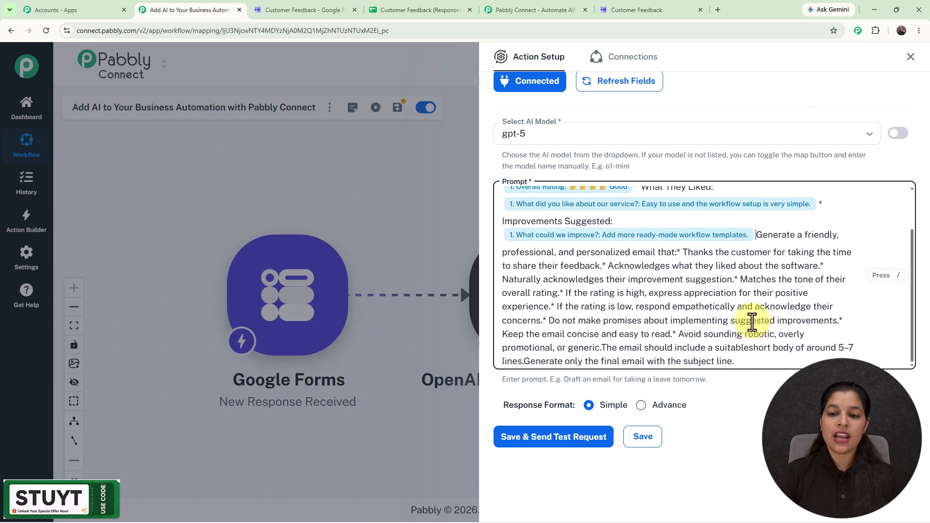
left_click(577, 442)
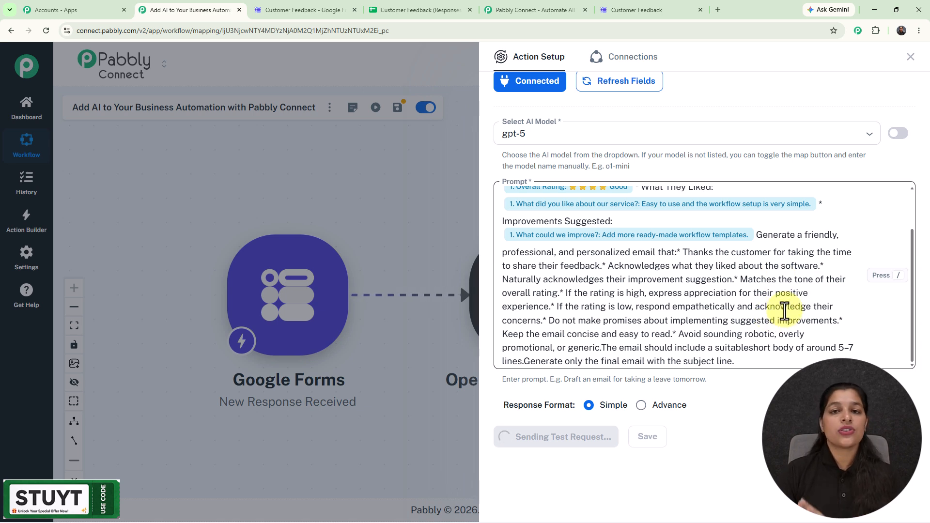
scroll(785, 310, "down", 10)
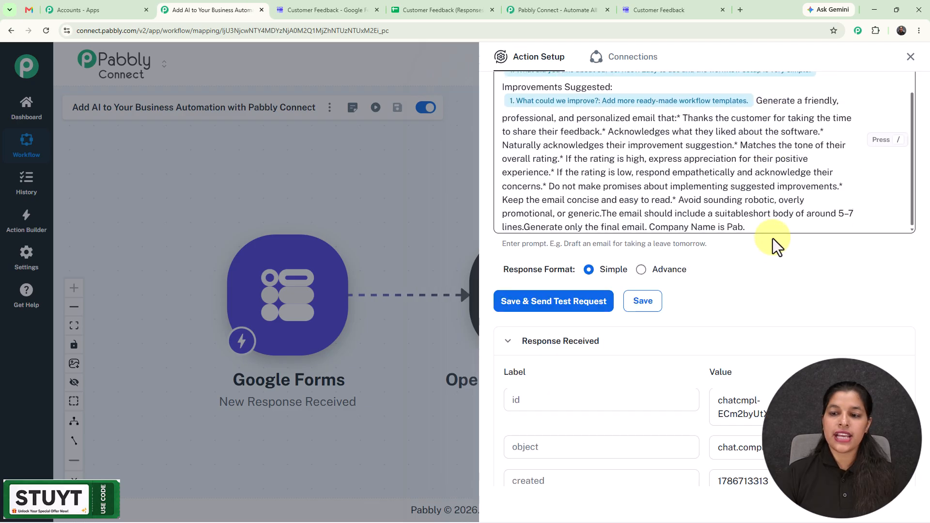
scroll(794, 293, "down", 3)
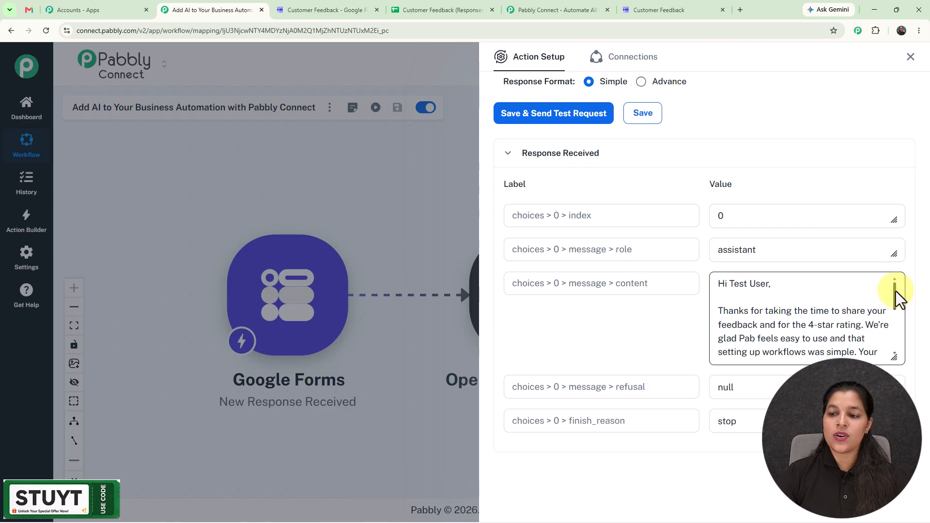
left_click_drag(894, 293, 893, 342)
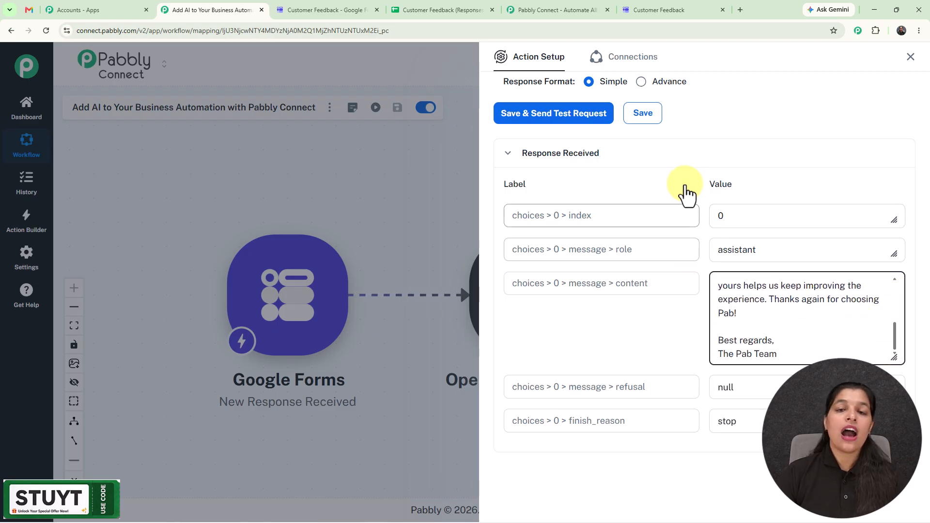
Close the ChatGPT action setup and add a Gmail action after it with the Send Email event.
left_click(909, 57)
left_click(549, 296)
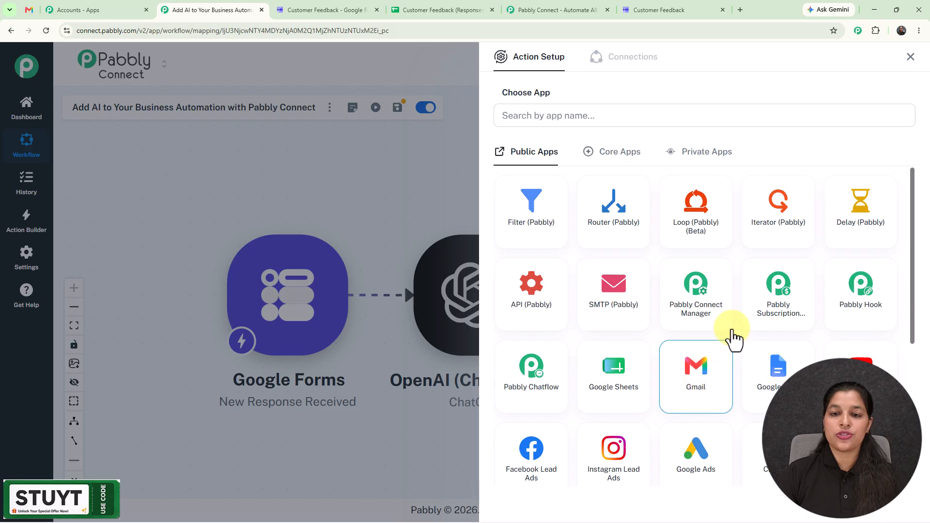
left_click(699, 380)
left_click(549, 167)
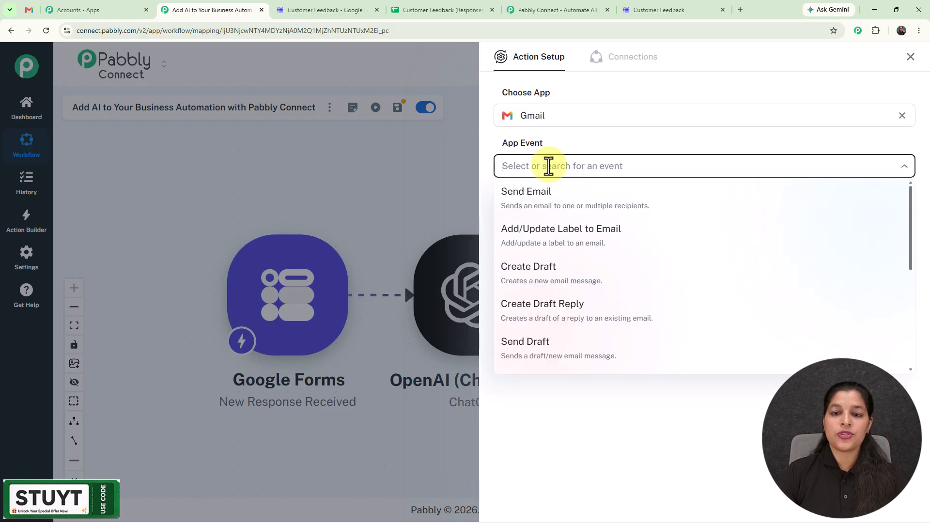
left_click(533, 193)
Connect the Gmail action using the existing connection Gmail #18 and save it.
left_click(514, 213)
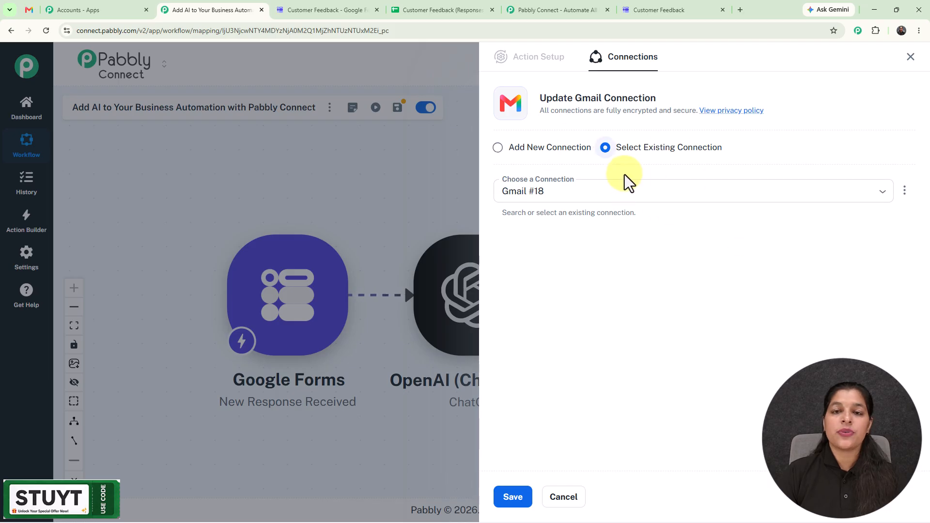
left_click(498, 148)
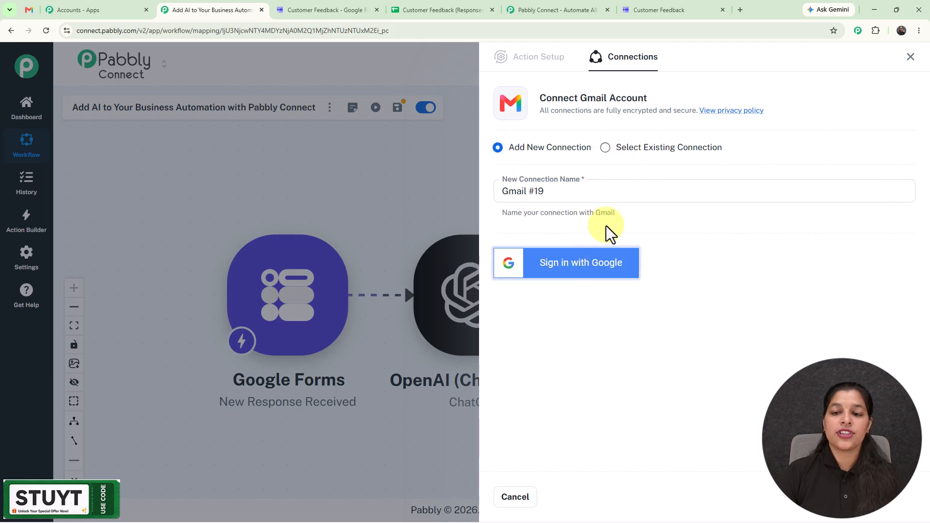
left_click(611, 148)
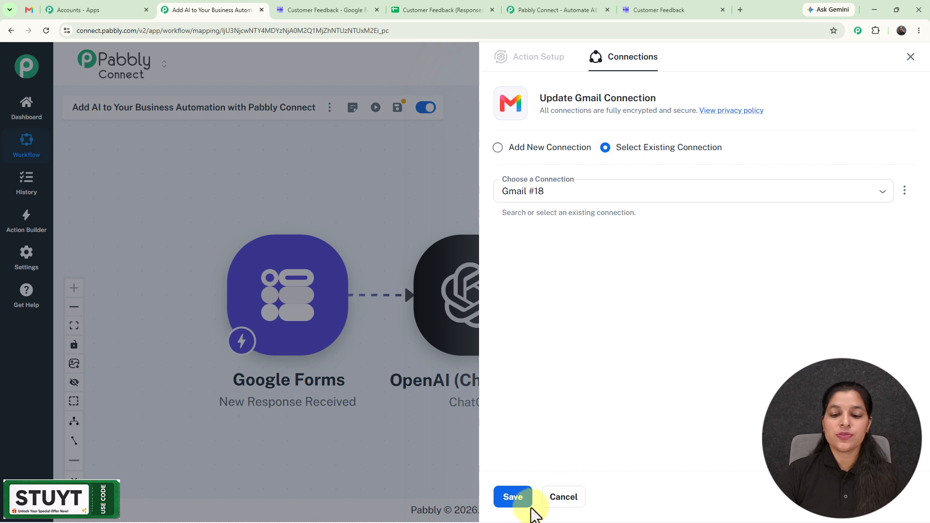
left_click(516, 495)
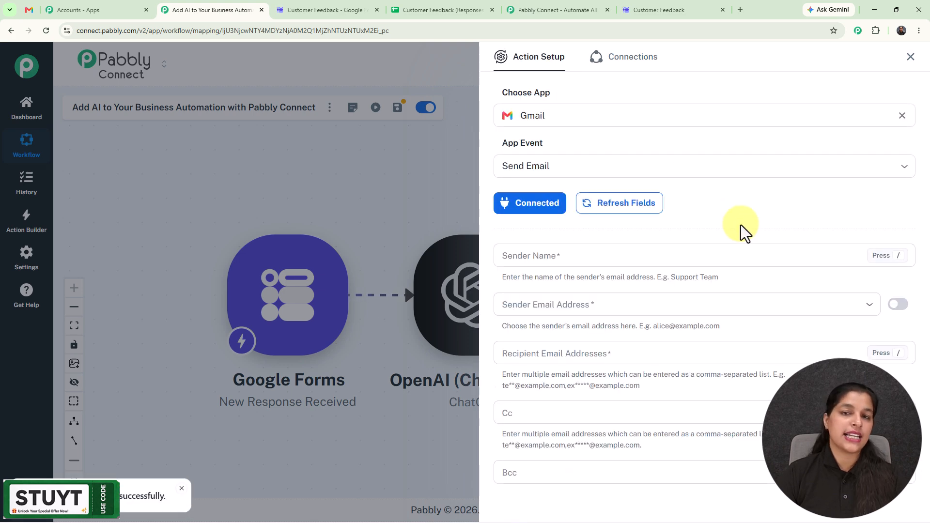
Set the sender name to Pab and select the sender's email address.
left_click(582, 257)
type("Pab")
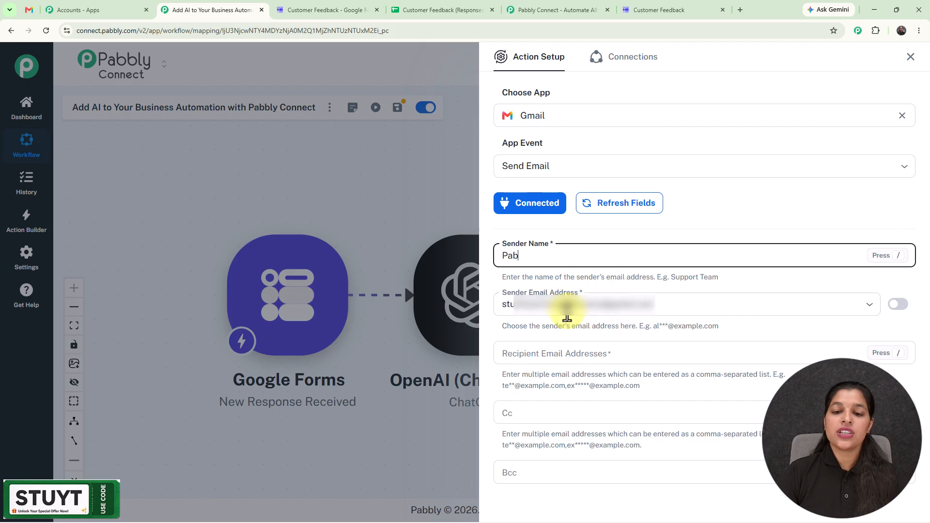
left_click(584, 304)
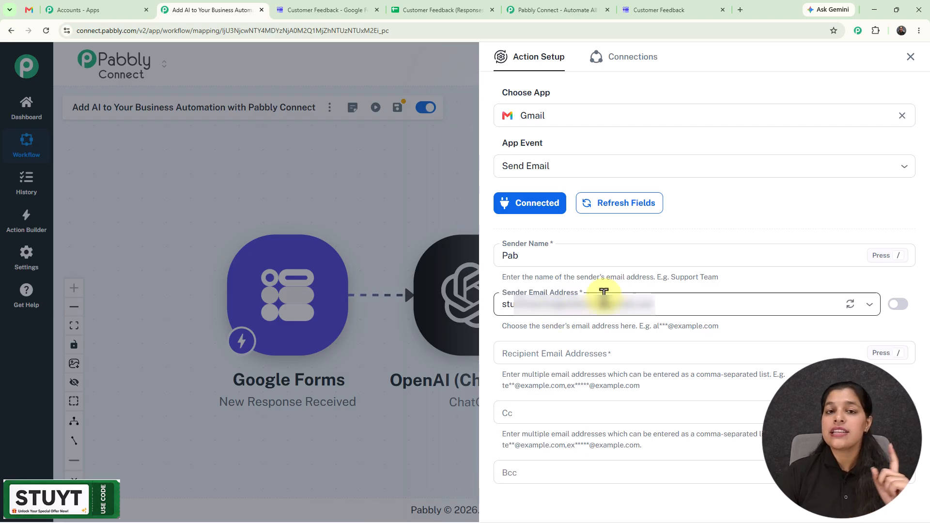
Map the Email field from the Google Forms response as the recipient email address.
scroll(602, 242, "down", 5)
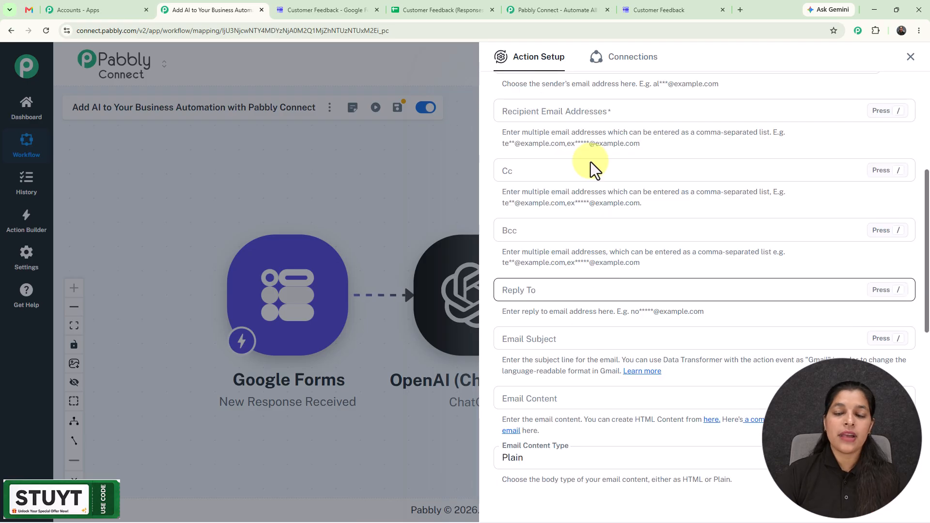
left_click(572, 111)
type("/")
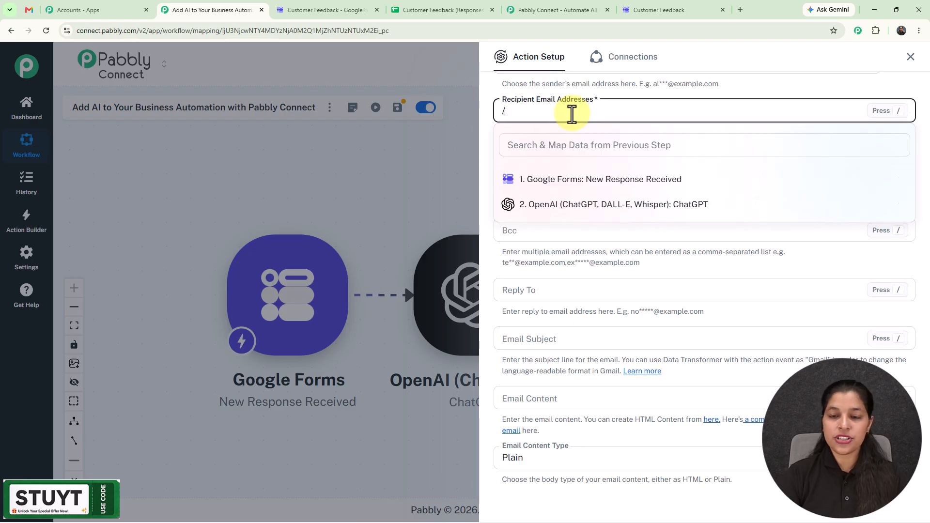
left_click(571, 193)
scroll(569, 274, "down", 3)
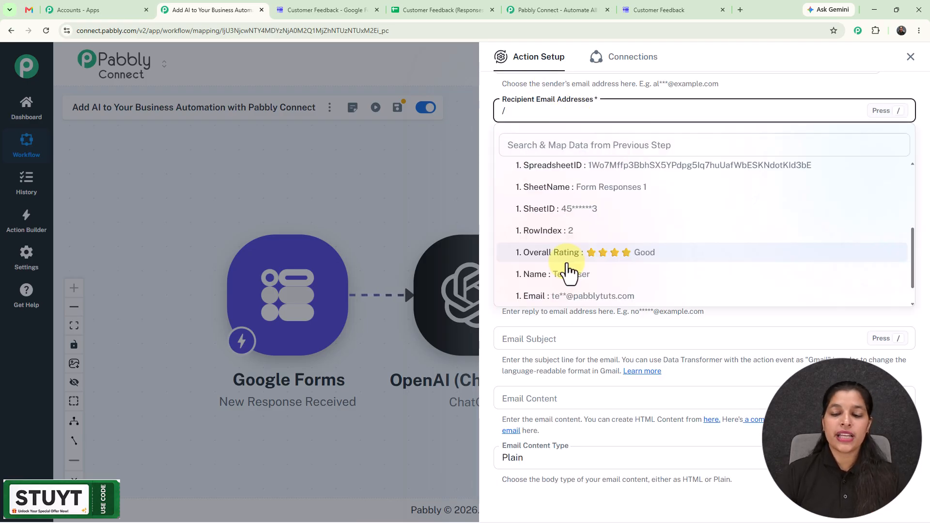
scroll(567, 269, "down", 2)
left_click(565, 268)
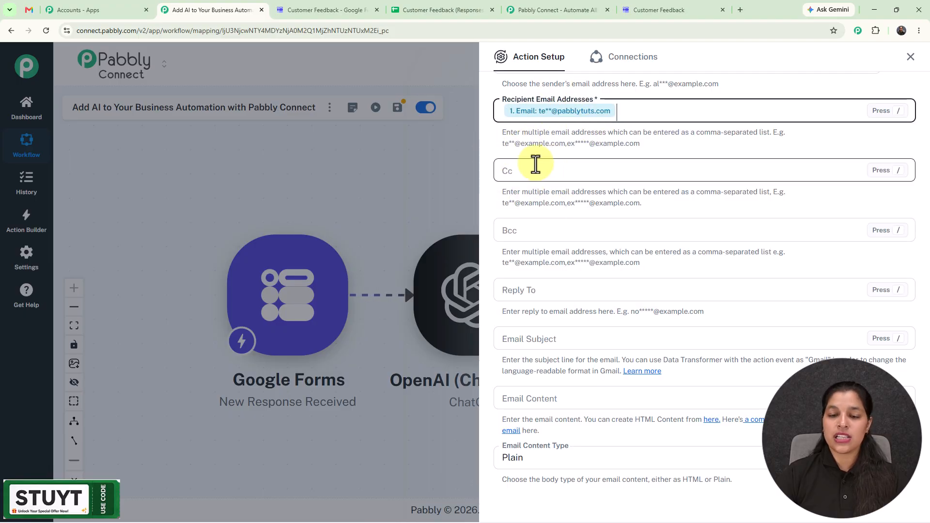
Set the email subject to "We Appreciate Your Valuable Feedback✨".
scroll(578, 234, "down", 1)
scroll(578, 234, "down", 4)
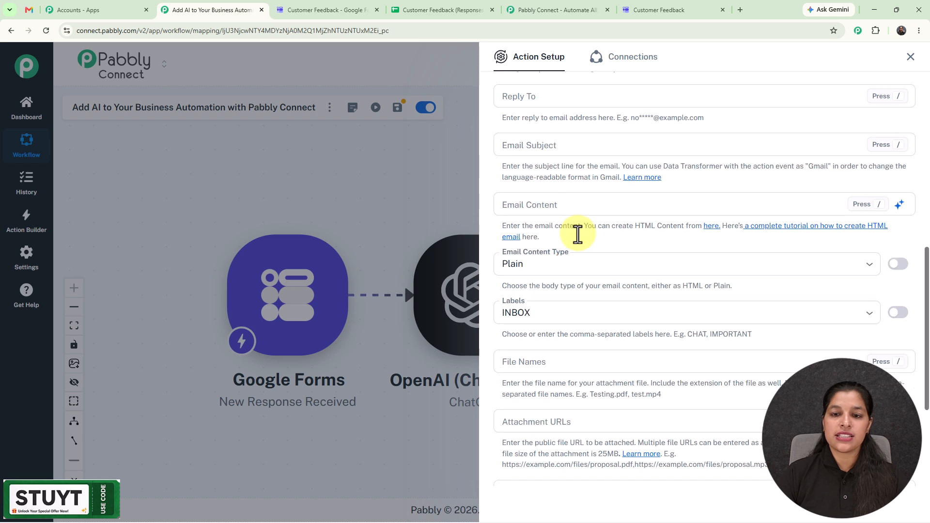
left_click(578, 150)
type("We Appreciate Your Valuable Feedback")
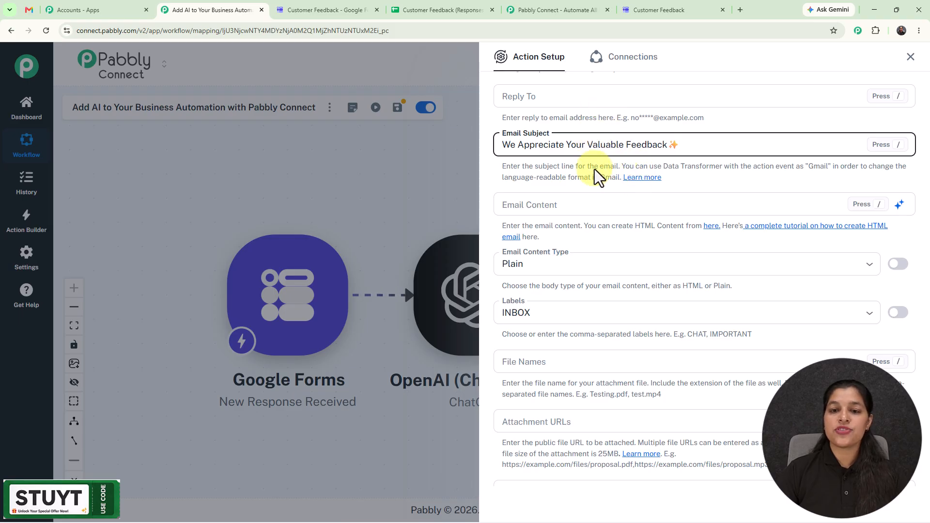
Map ChatGPT's choices 0 message content as the email content and leave the content type as Plain.
left_click(586, 210)
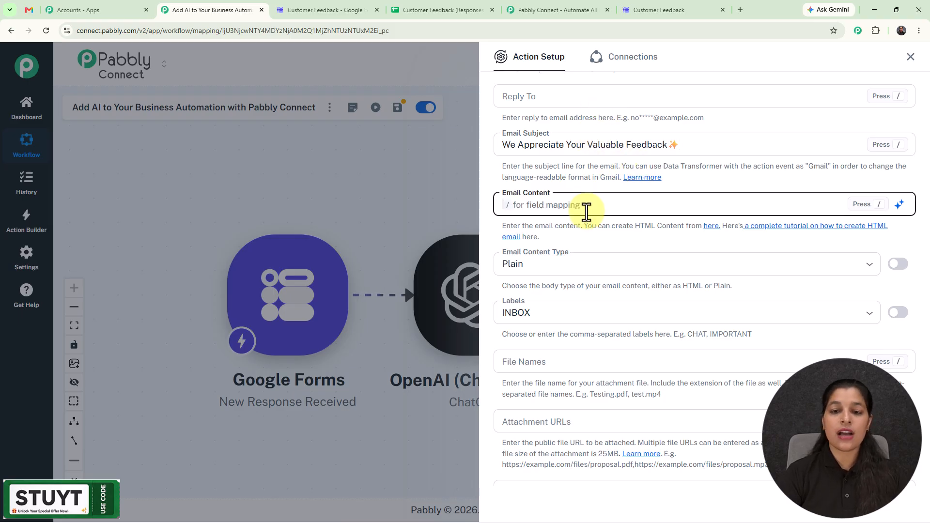
type("/")
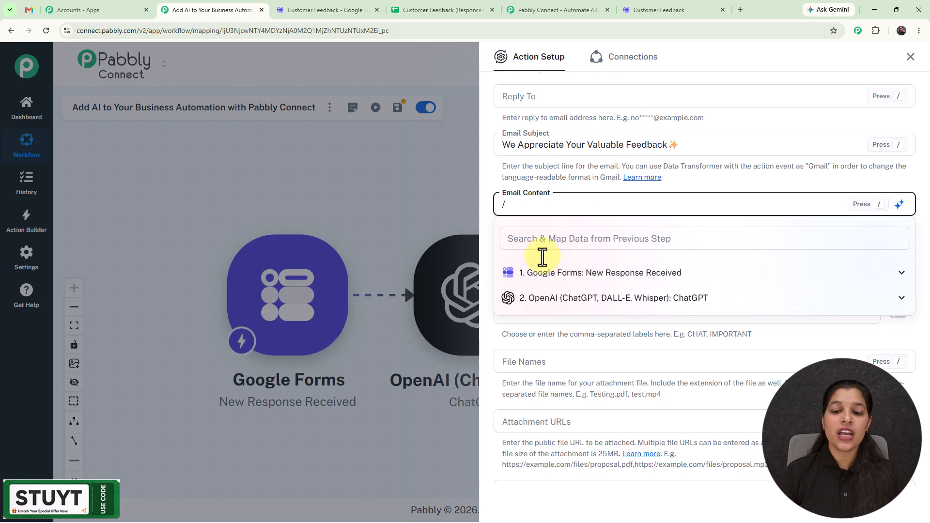
left_click(574, 304)
scroll(600, 339, "down", 5)
left_click(613, 305)
scroll(614, 237, "down", 1)
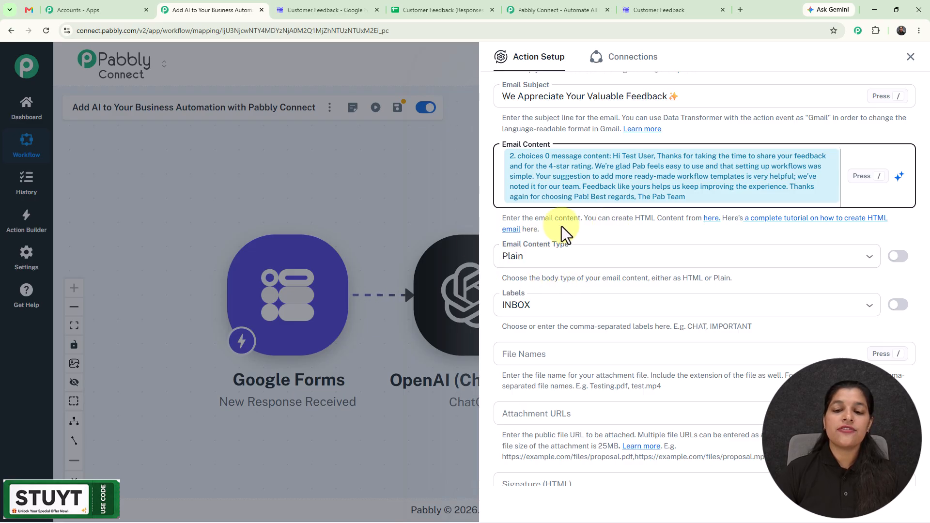
left_click(577, 249)
left_click(597, 237)
Save the Gmail action, send a test request and review the received response.
scroll(596, 237, "down", 2)
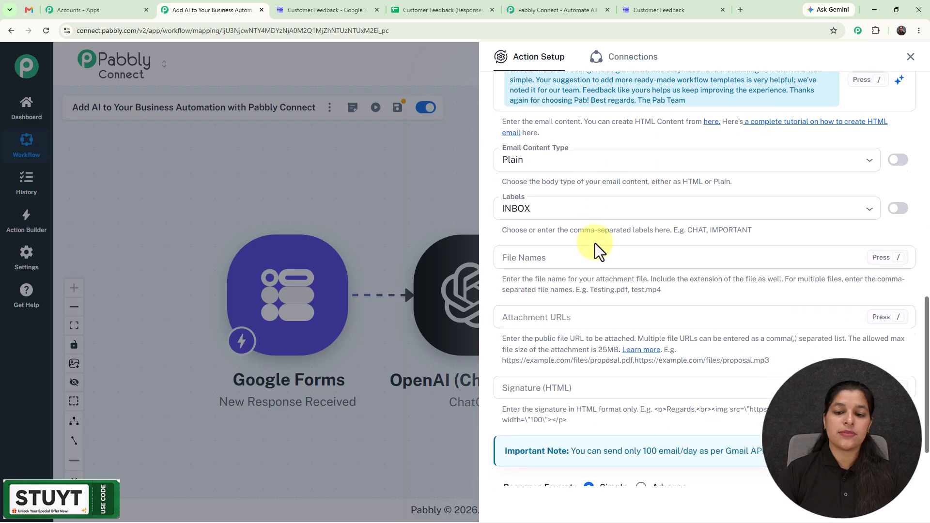
scroll(587, 346, "down", 1)
left_click(558, 444)
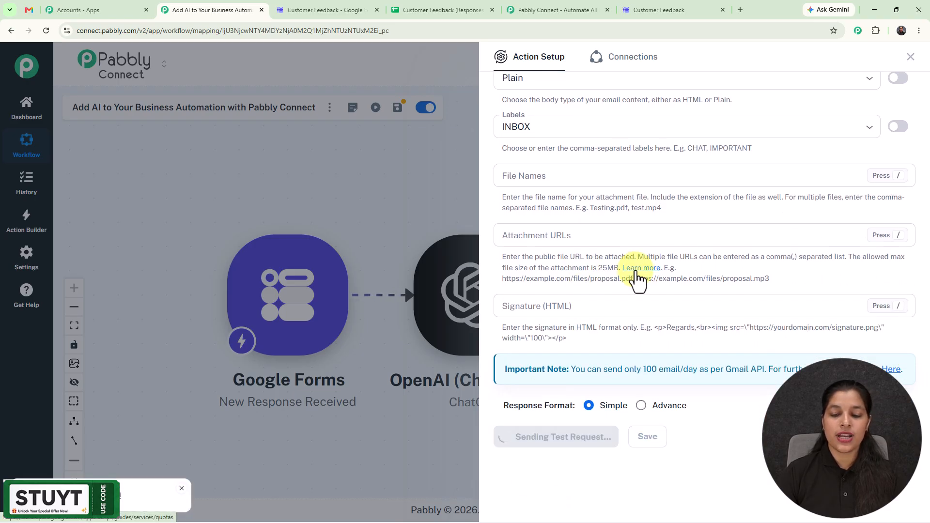
scroll(636, 271, "down", 3)
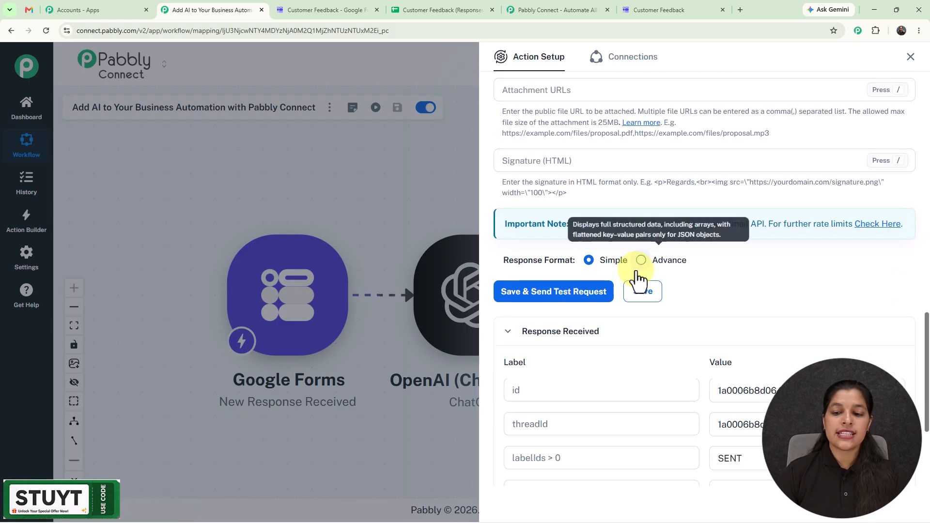
scroll(754, 318, "down", 4)
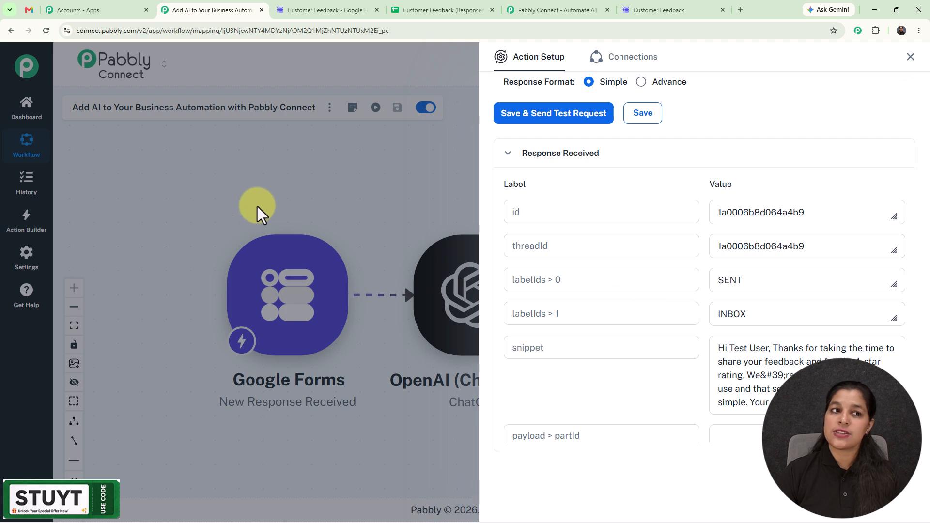
Switch to Gmail and open the "We Appreciate Your Valuable Feedback✨" email to check its greeting and message.
left_click(21, 8)
left_click(292, 130)
left_click(388, 160)
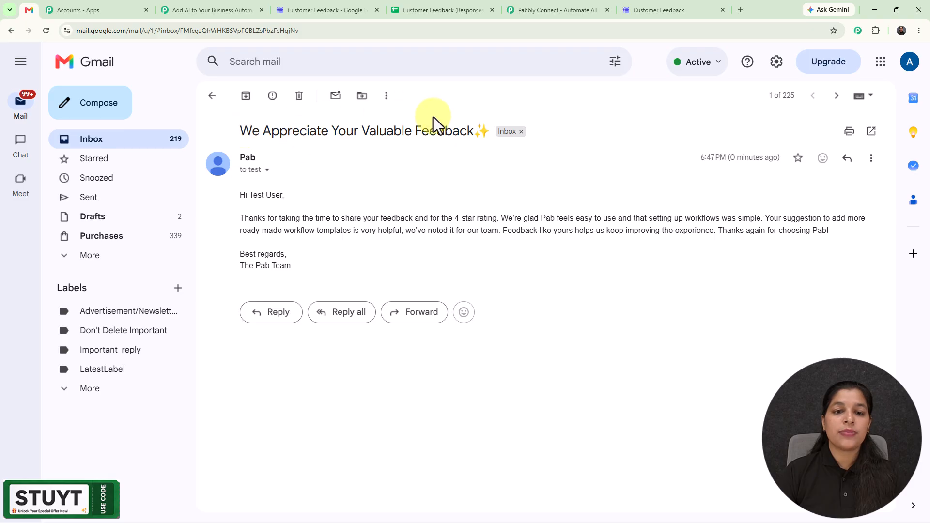
left_click_drag(250, 195, 285, 196)
left_click_drag(283, 195, 367, 196)
left_click(367, 195)
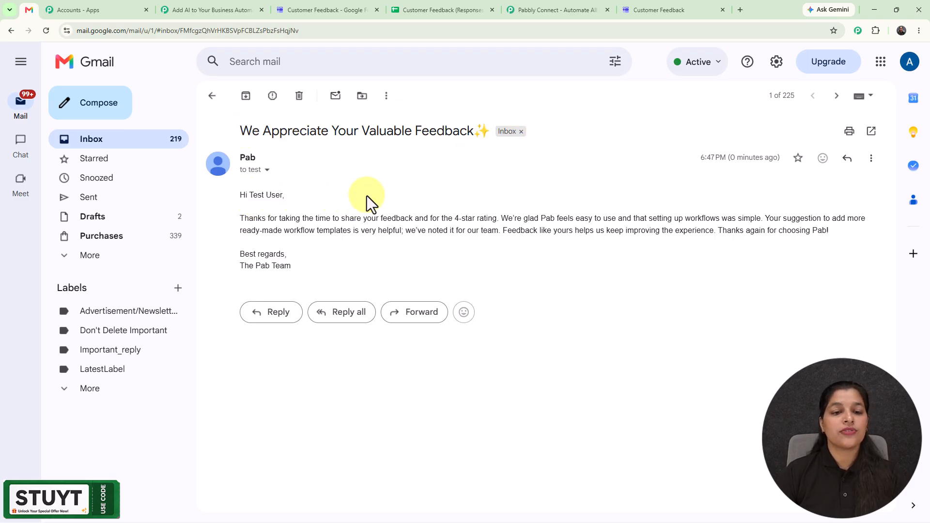
Return to the Pabbly Connect workflow and close the Gmail action setup.
left_click(222, 7)
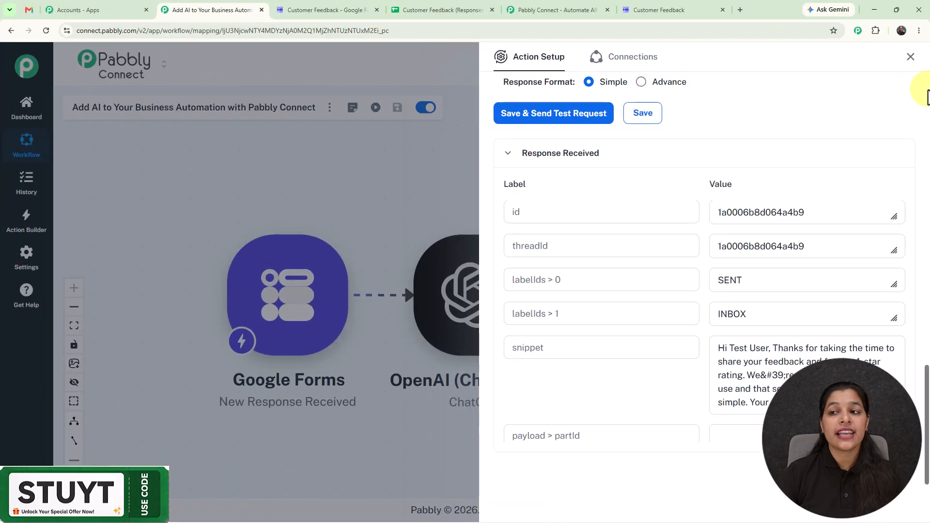
left_click(910, 57)
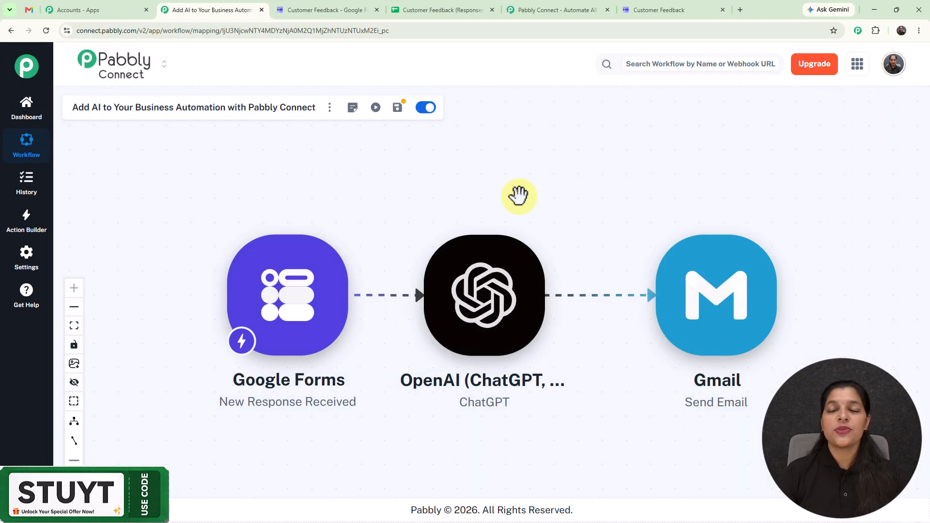